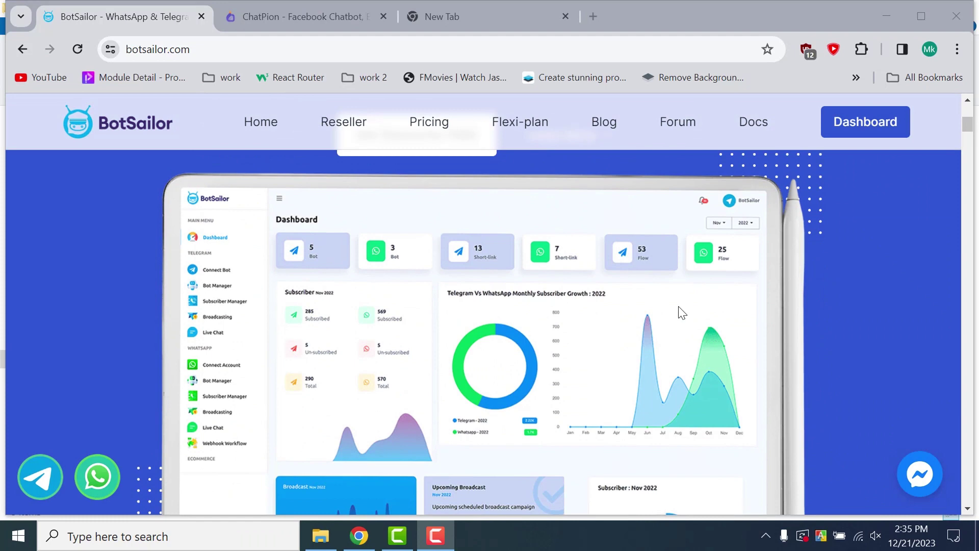
pyautogui.scroll(-2, 681, 312)
# Step: Scroll through the botsailor.com homepage to look over its chatbot marketing content
pyautogui.scroll(6, 678, 306)
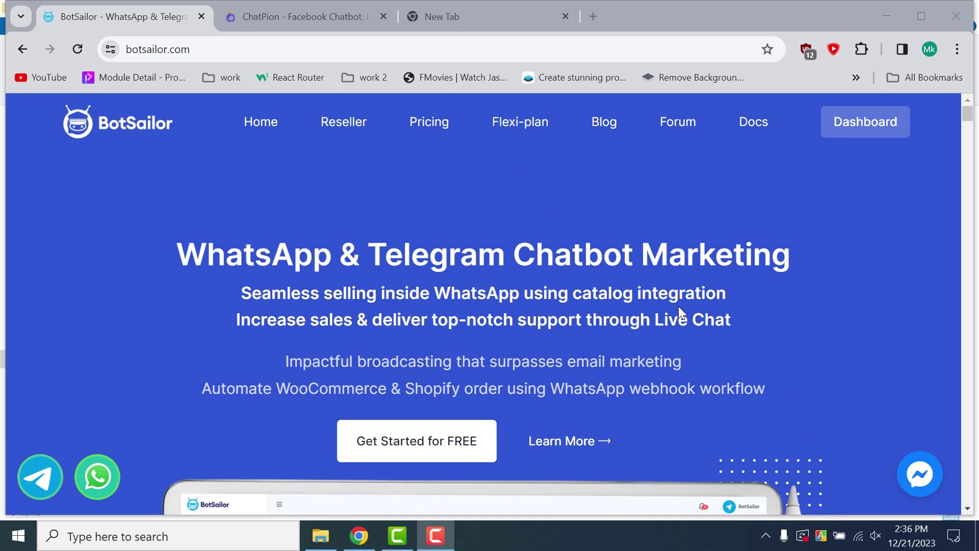
pyautogui.click(848, 132)
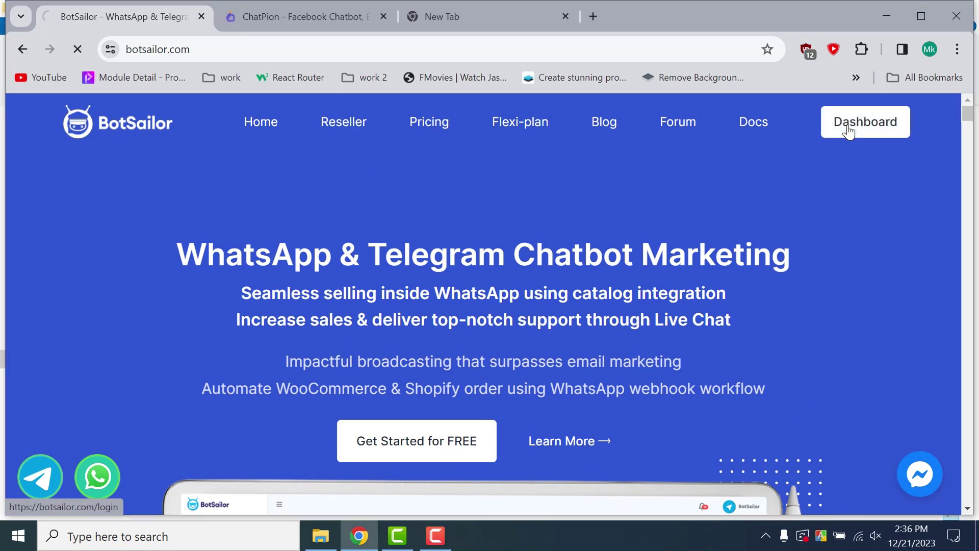
pyautogui.scroll(-2, 705, 224)
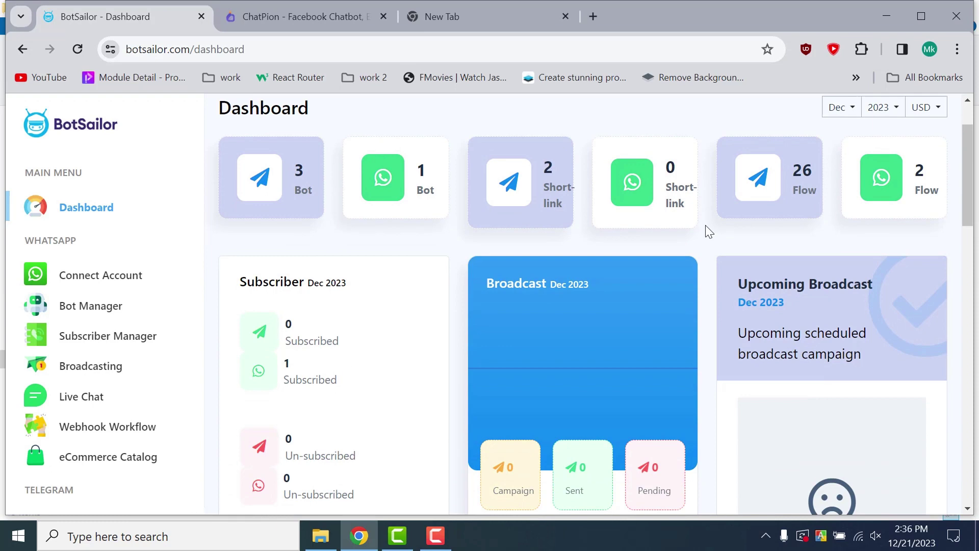
pyautogui.scroll(-8, 705, 226)
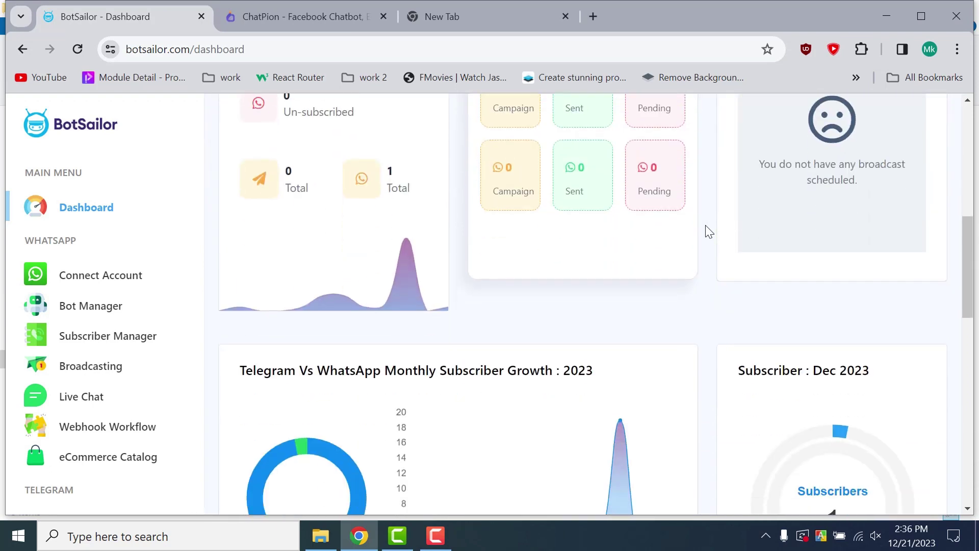
pyautogui.scroll(-5, 705, 225)
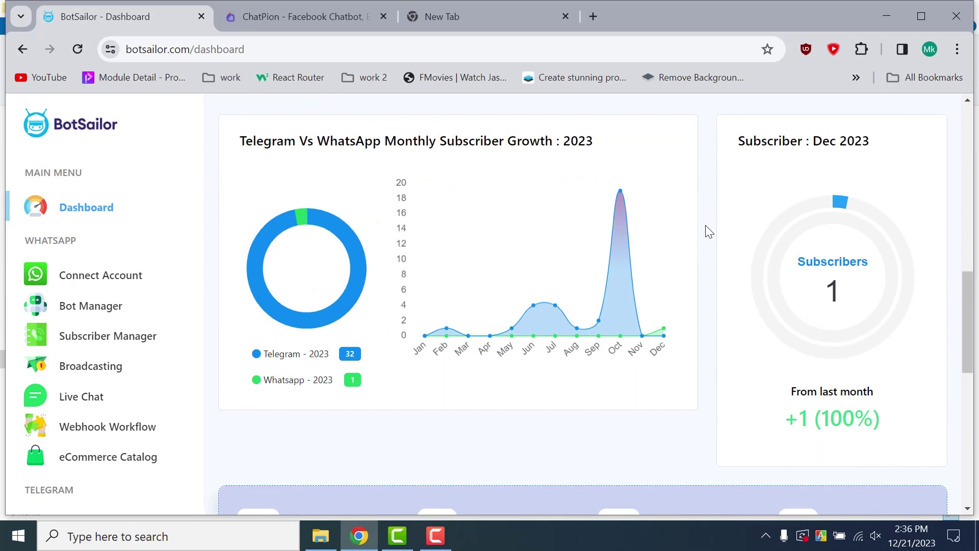
pyautogui.scroll(-1, 620, 324)
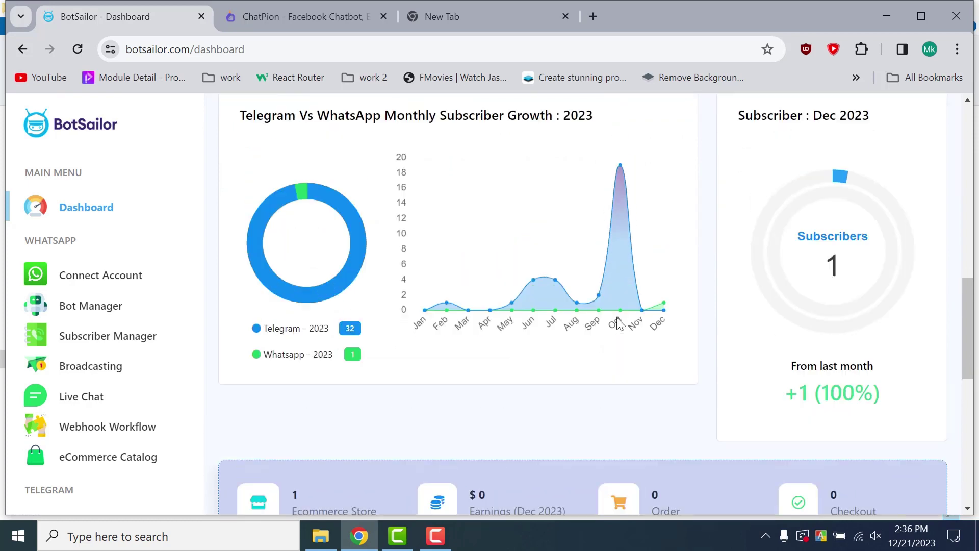
pyautogui.scroll(10, 620, 324)
pyautogui.scroll(-3, 620, 324)
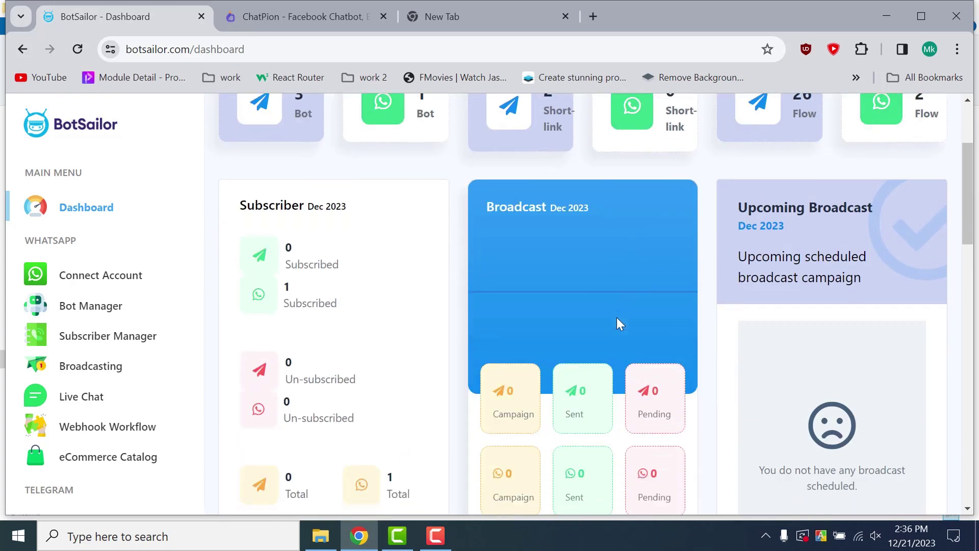
pyautogui.scroll(-2, 617, 318)
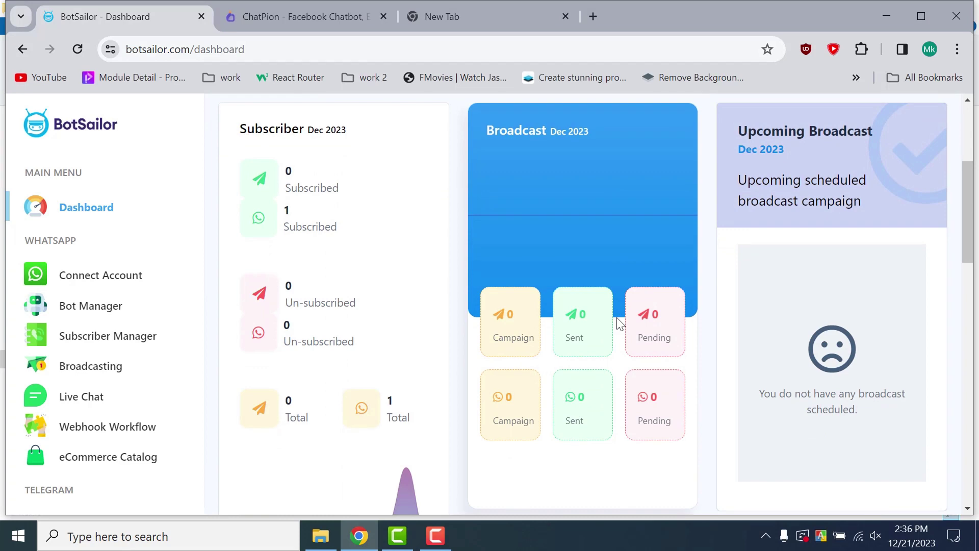
pyautogui.scroll(5, 97, 239)
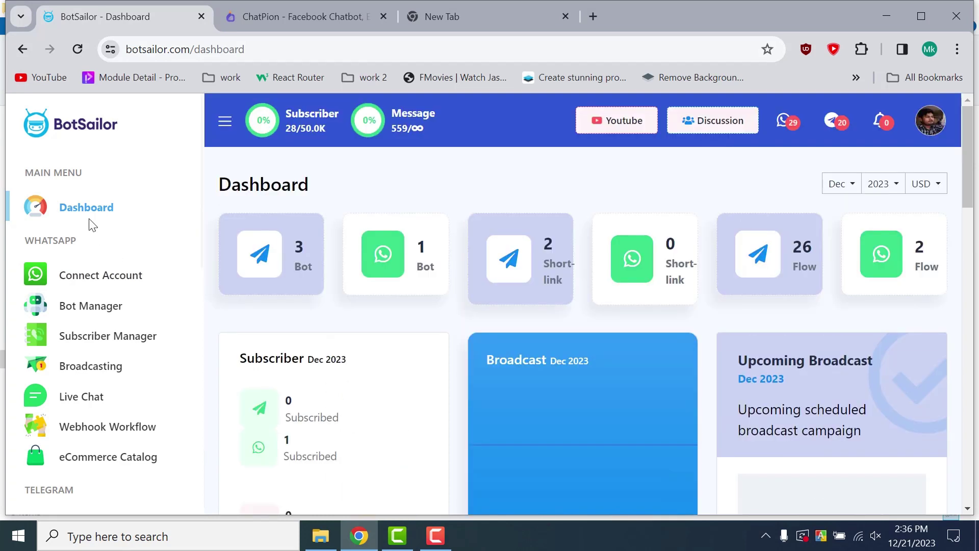
pyautogui.click(72, 128)
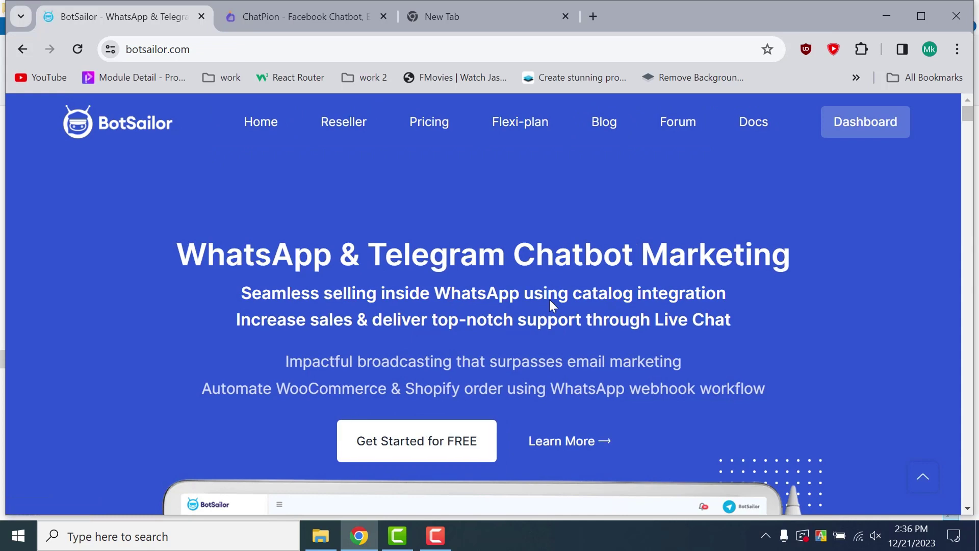
pyautogui.scroll(-4, 561, 303)
pyautogui.scroll(-4, 562, 302)
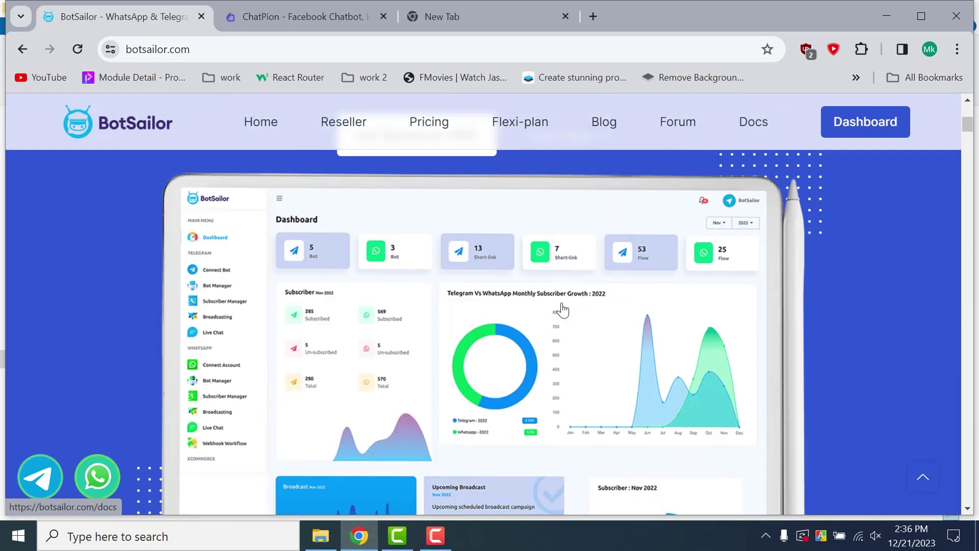
pyautogui.scroll(2, 564, 308)
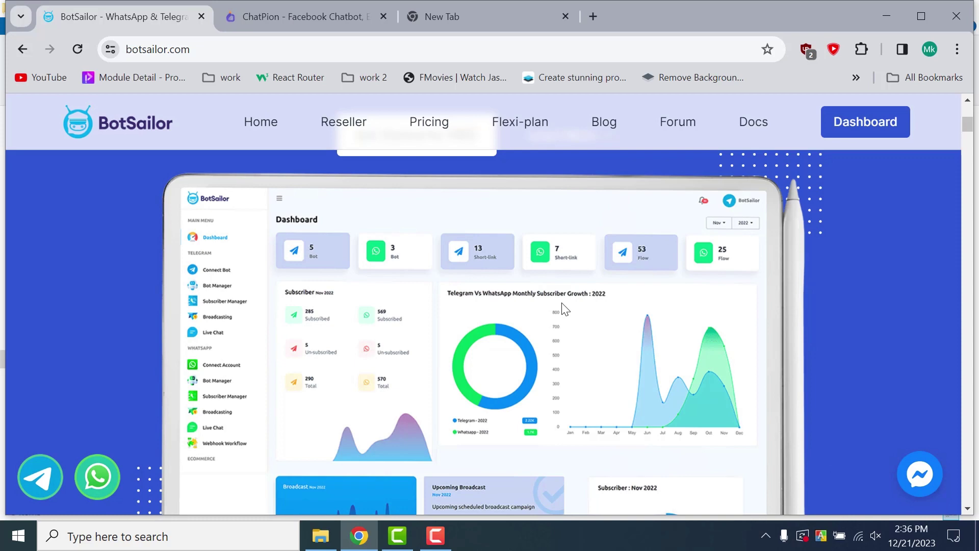
pyautogui.scroll(6, 561, 308)
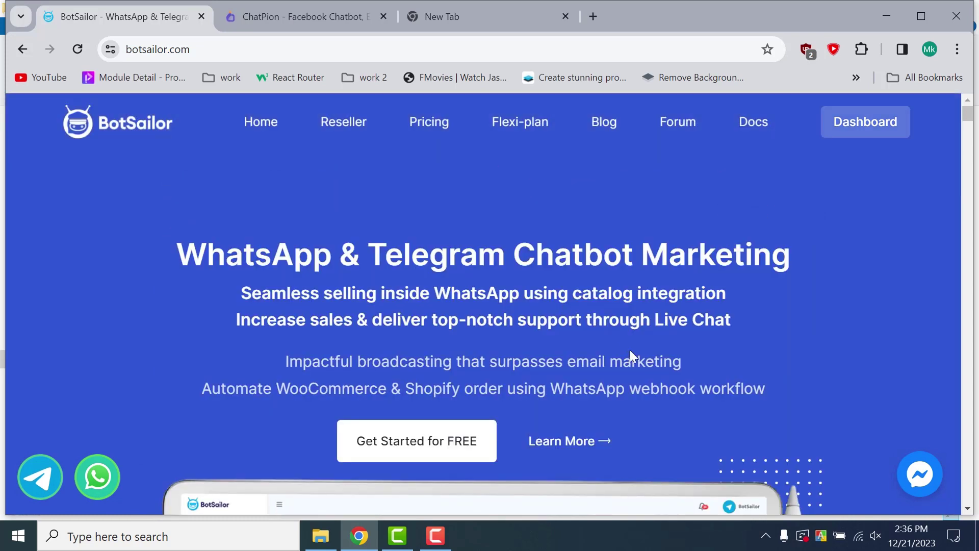
# Step: Go from the dashboard to the WhatsApp bot's Action Buttons settings in Bot Manager
pyautogui.click(839, 124)
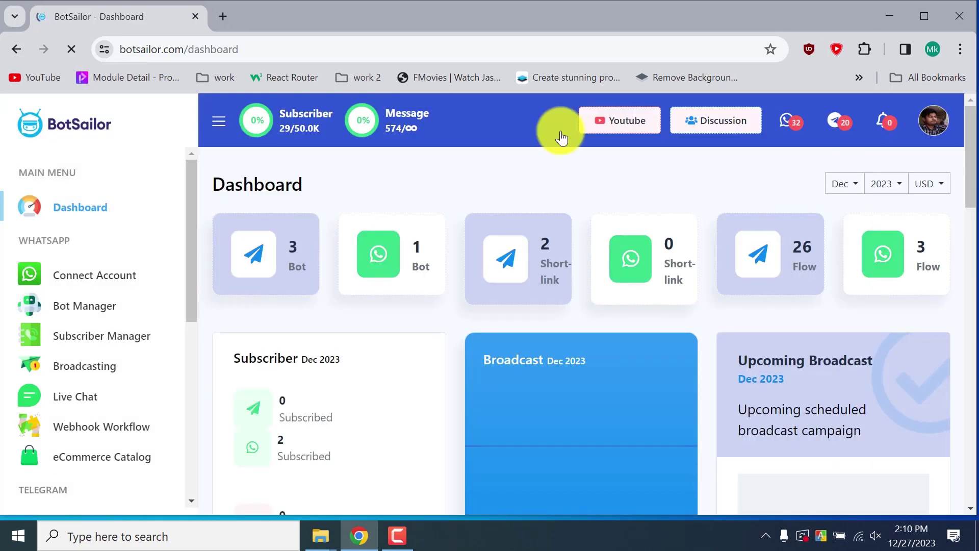
pyautogui.scroll(-4, 322, 231)
pyautogui.scroll(4, 323, 231)
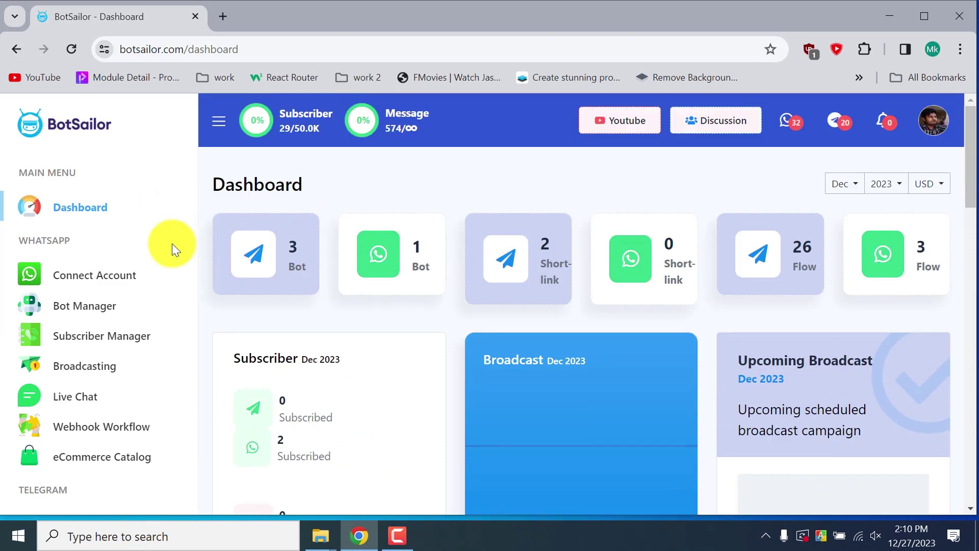
pyautogui.click(98, 310)
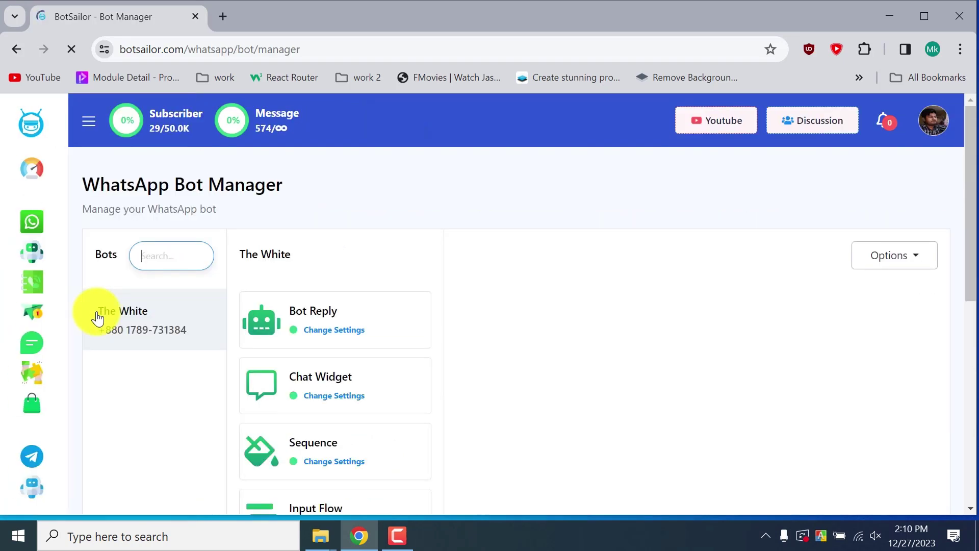
pyautogui.scroll(-8, 344, 290)
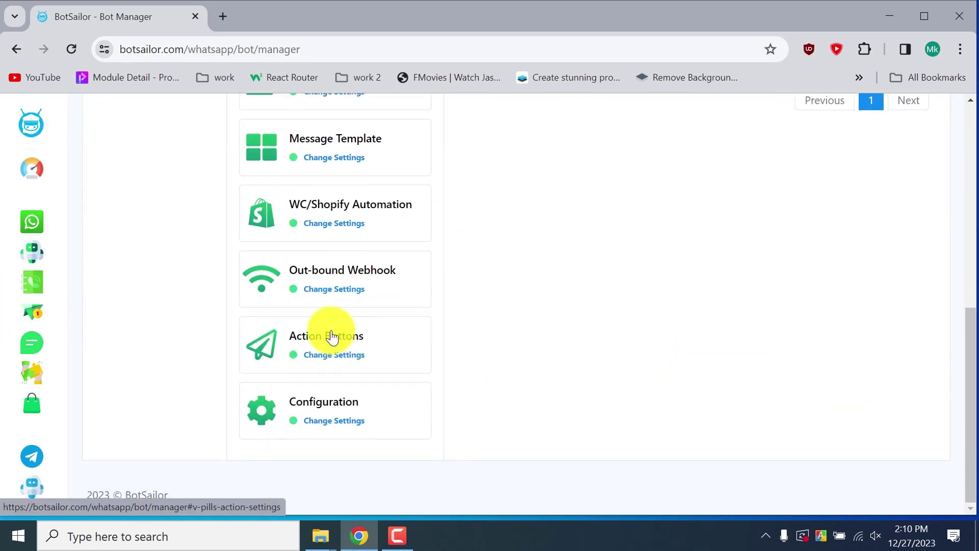
pyautogui.click(332, 337)
# Step: Open the No Match flow in Flow Builder and rearrange its nodes into a row
pyautogui.scroll(6, 605, 322)
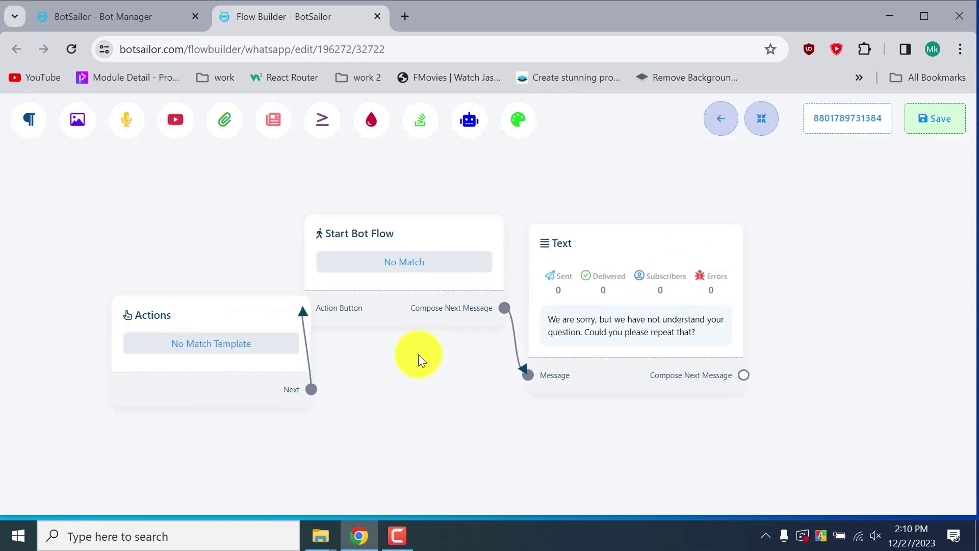
pyautogui.scroll(2, 418, 353)
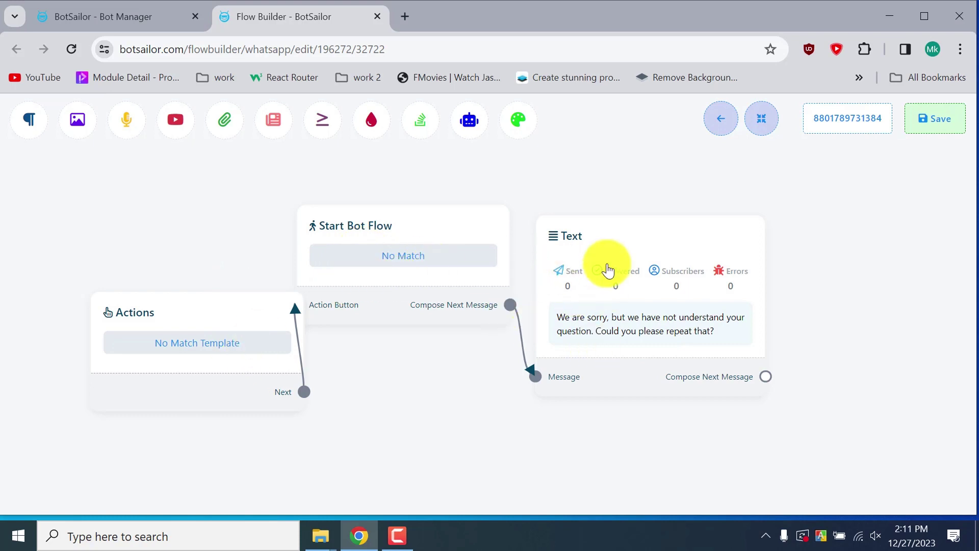
pyautogui.click(760, 122)
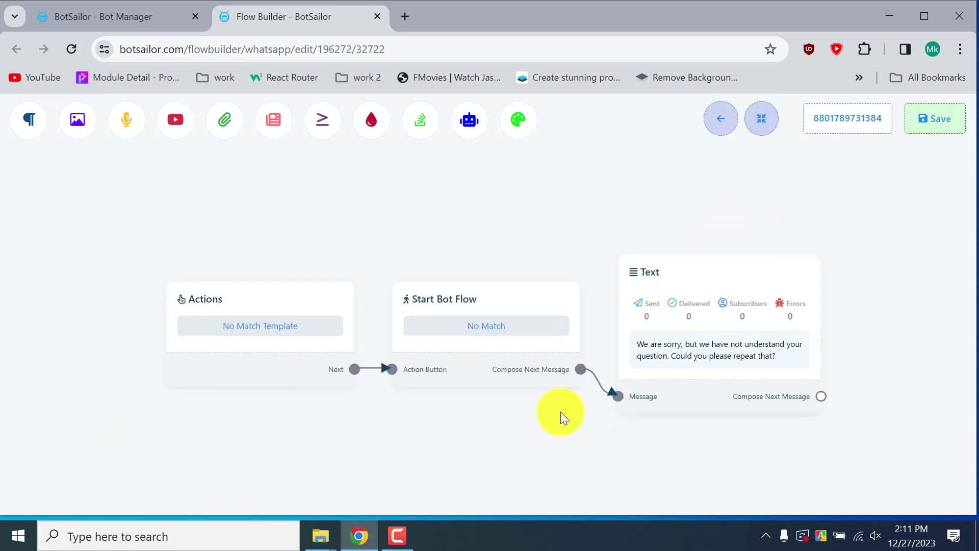
pyautogui.doubleClick(702, 272)
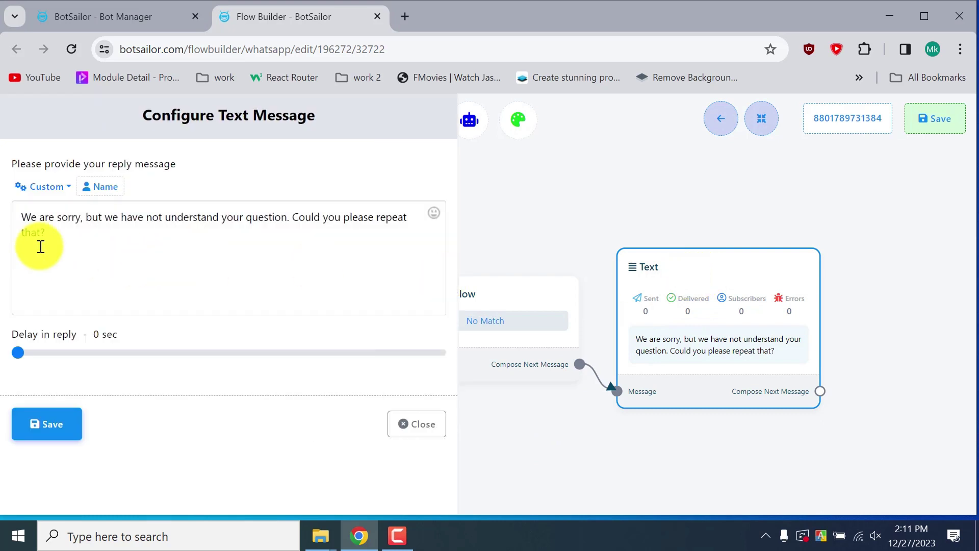
pyautogui.moveTo(37, 245); pyautogui.dragTo(24, 216)
pyautogui.click(41, 228)
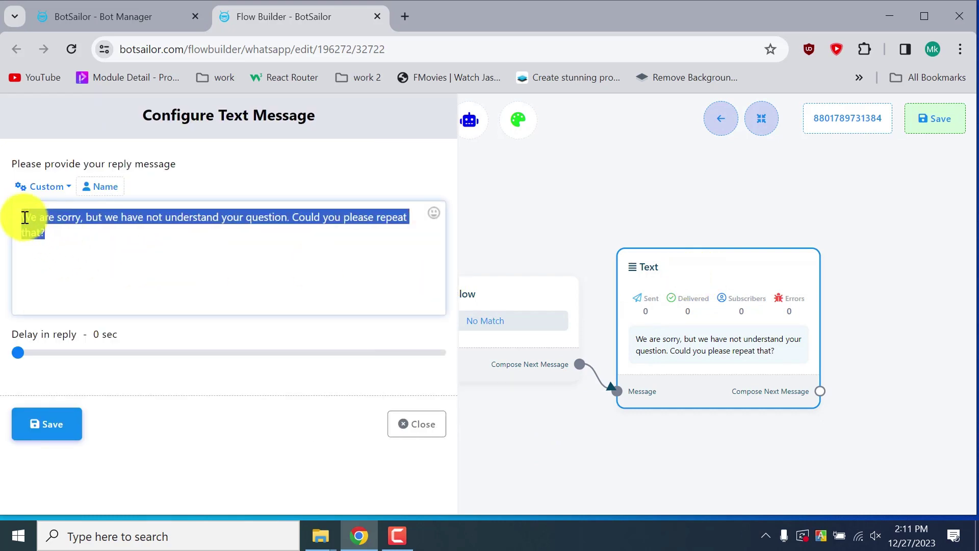
pyautogui.click(49, 229)
pyautogui.tripleClick(11, 213)
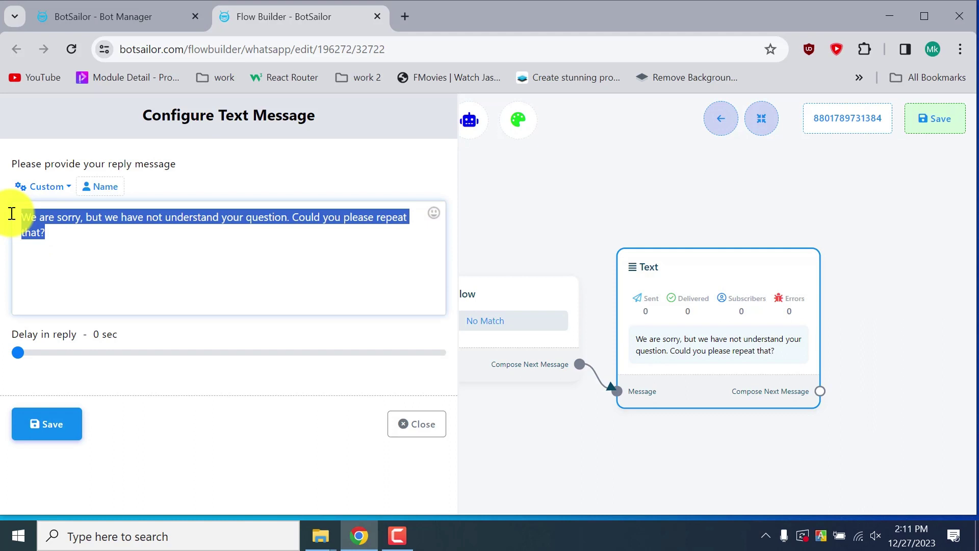
pyautogui.click(54, 244)
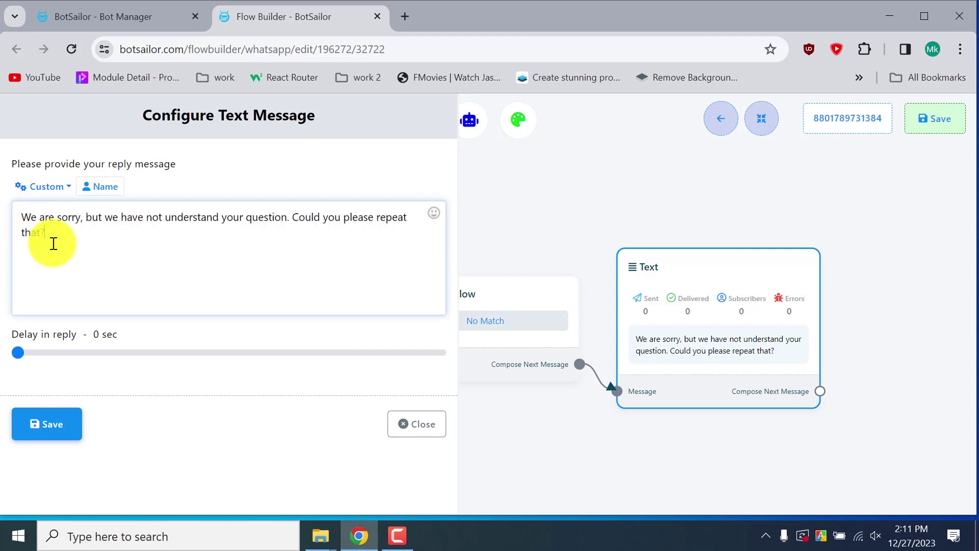
pyautogui.moveTo(53, 243); pyautogui.dragTo(18, 212)
pyautogui.click(49, 234)
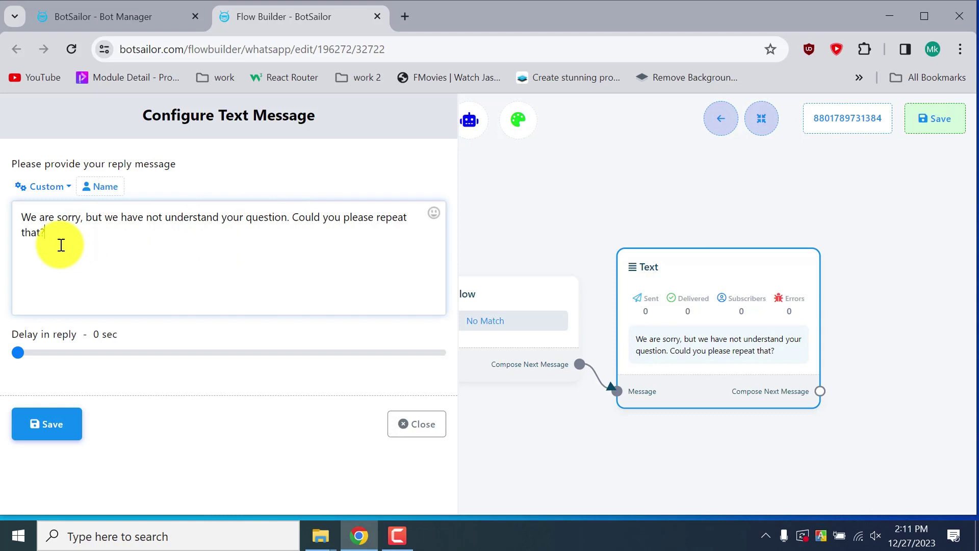
pyautogui.moveTo(60, 244); pyautogui.dragTo(19, 218)
pyautogui.click(37, 234)
pyautogui.click(42, 236)
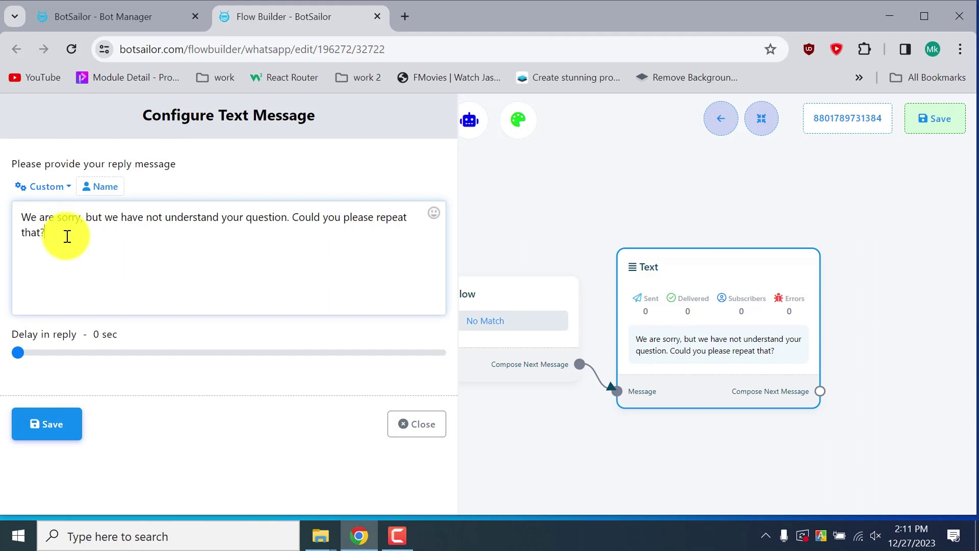
pyautogui.moveTo(67, 236); pyautogui.dragTo(18, 214)
pyautogui.click(60, 237)
pyautogui.click(52, 236)
pyautogui.click(67, 242)
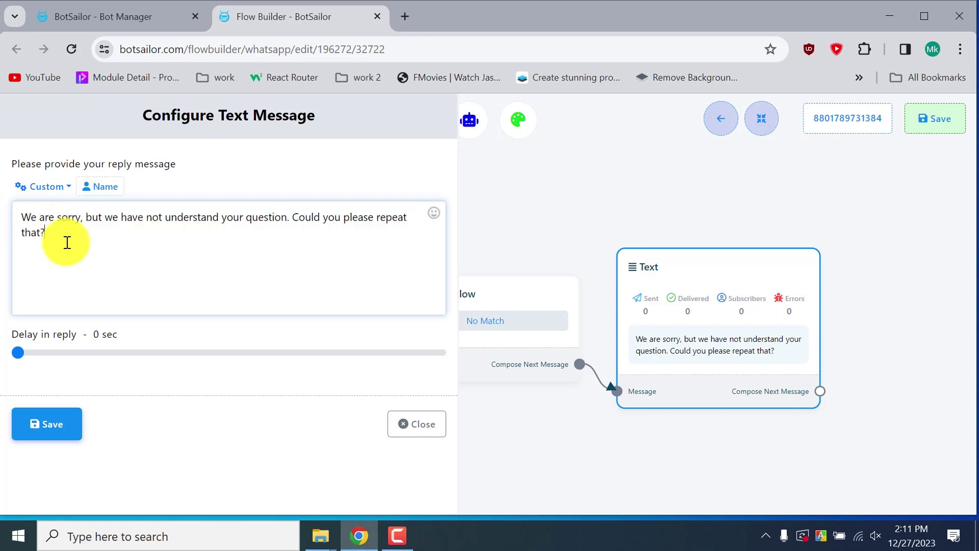
pyautogui.click(479, 231)
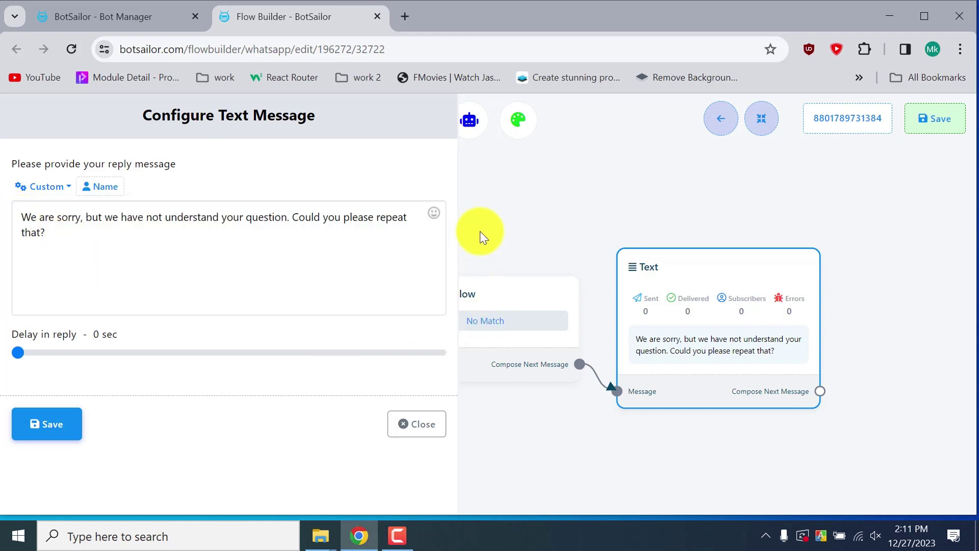
pyautogui.scroll(-2, 479, 231)
pyautogui.scroll(2, 638, 275)
pyautogui.moveTo(638, 275); pyautogui.dragTo(684, 278)
pyautogui.moveTo(479, 291); pyautogui.dragTo(533, 282)
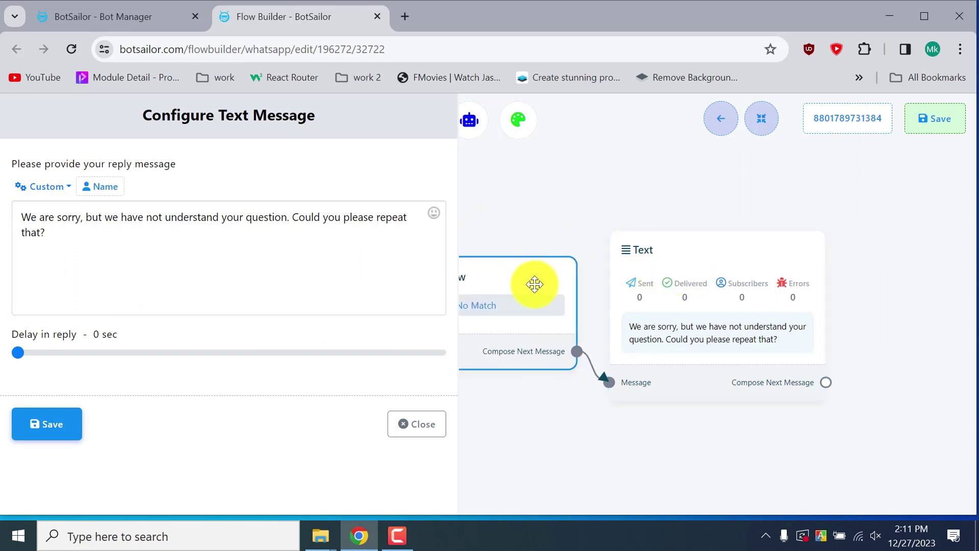
pyautogui.moveTo(621, 260); pyautogui.dragTo(706, 258)
pyautogui.rightClick(706, 258)
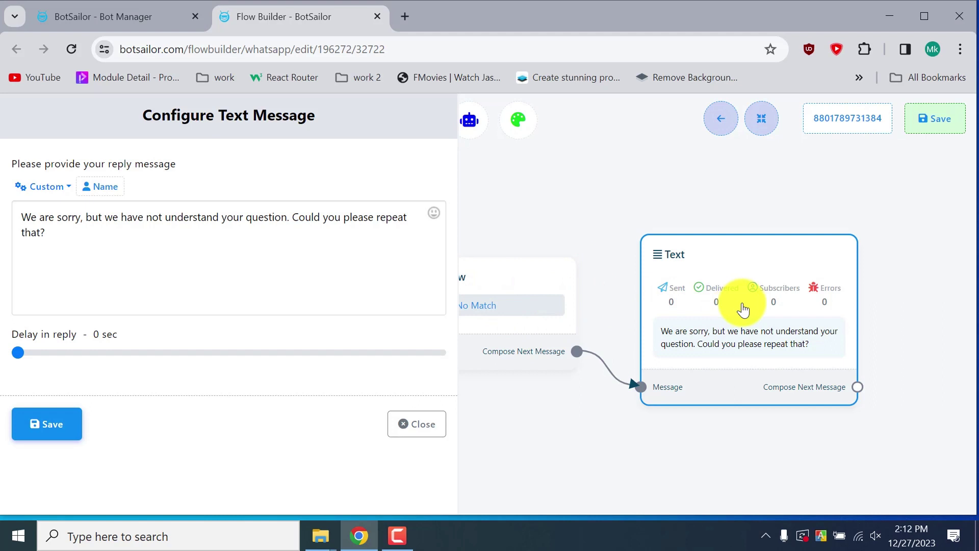
# Step: Delete the sorry-reply Text node and nudge Start Bot Flow slightly to the right
pyautogui.scroll(-2, 648, 299)
pyautogui.scroll(2, 648, 300)
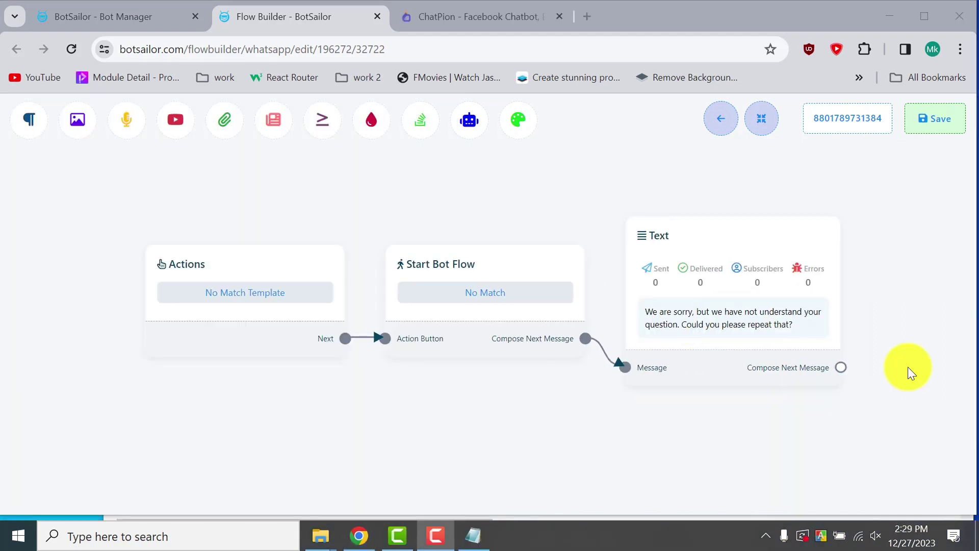
pyautogui.rightClick(660, 238)
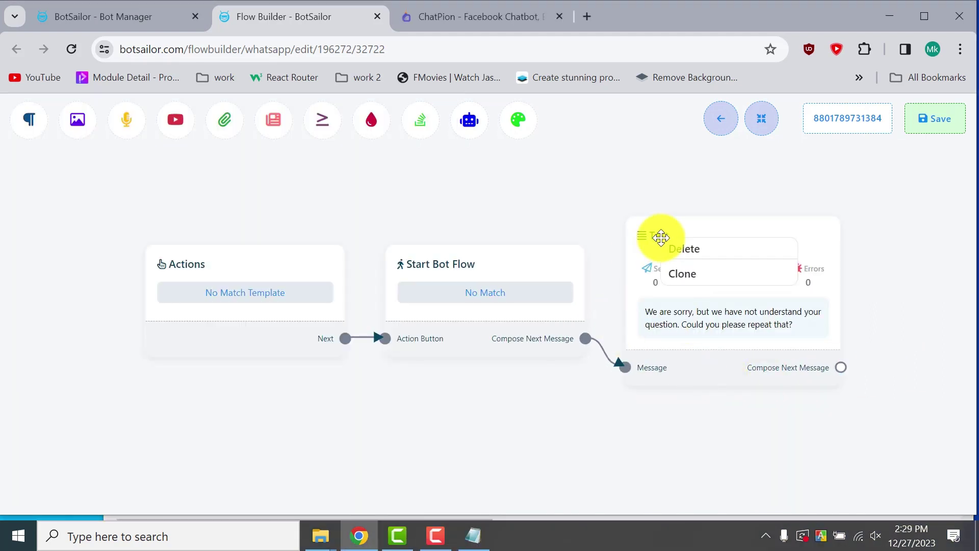
pyautogui.click(683, 248)
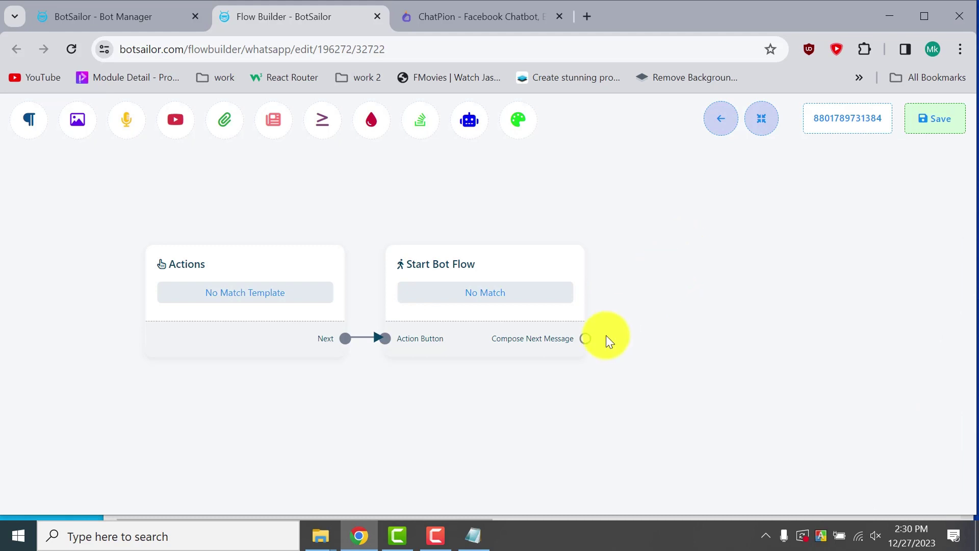
pyautogui.moveTo(503, 349); pyautogui.dragTo(536, 349)
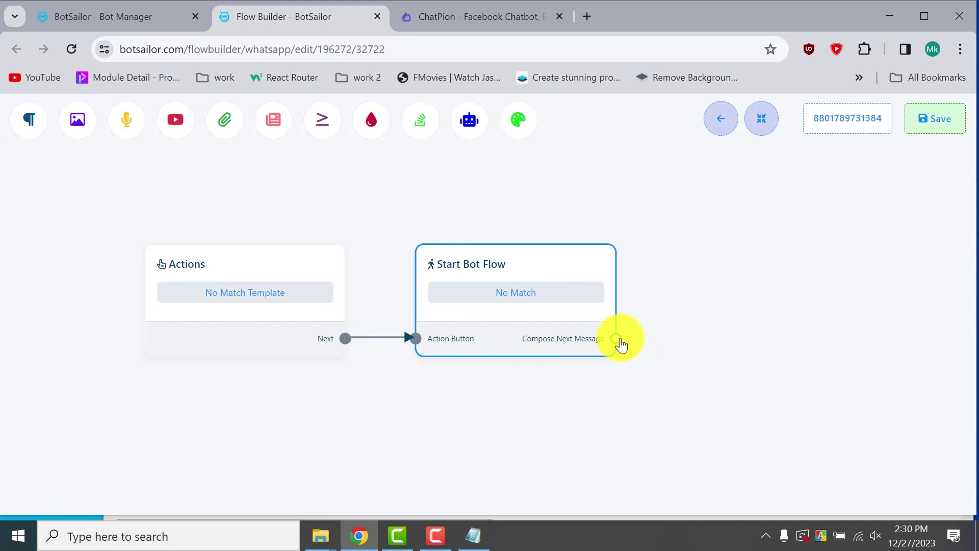
pyautogui.moveTo(617, 339); pyautogui.dragTo(729, 235)
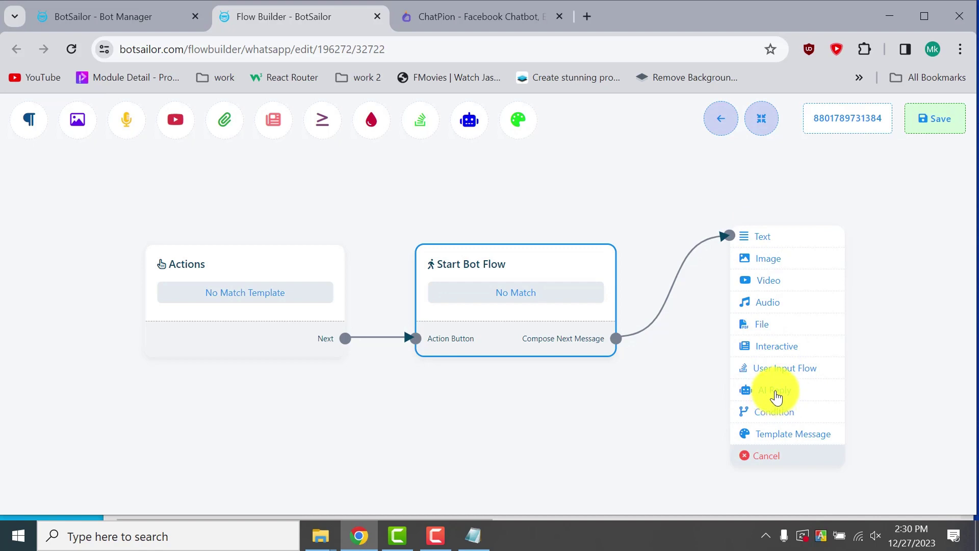
pyautogui.click(776, 397)
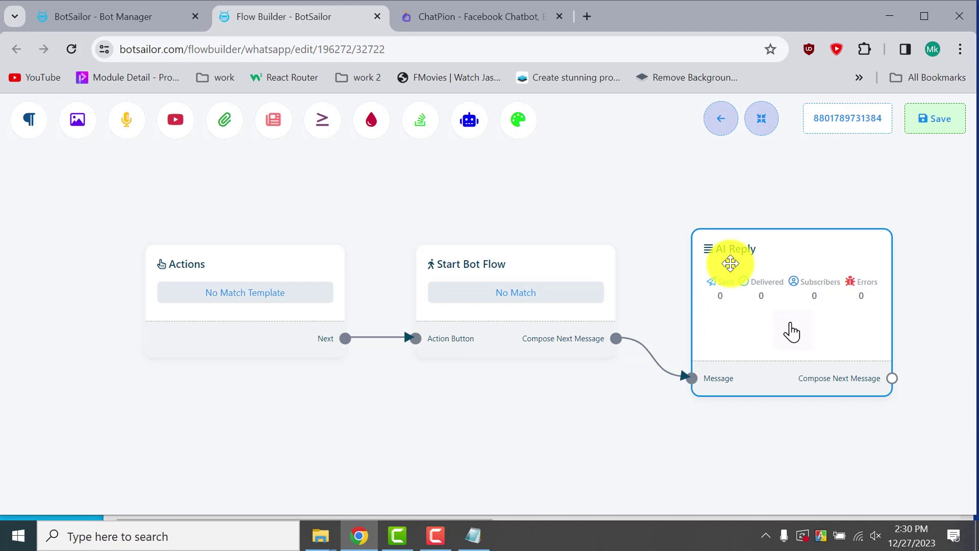
pyautogui.rightClick(731, 263)
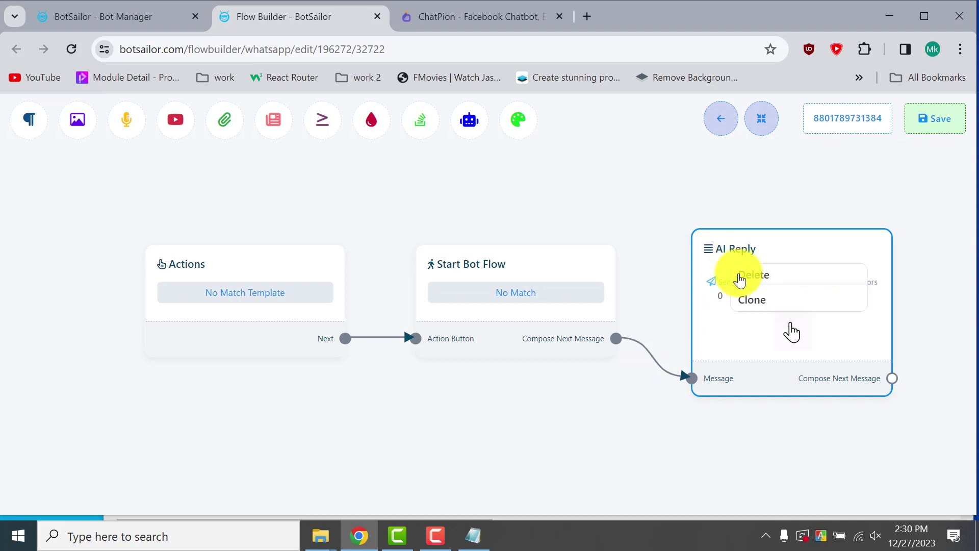
pyautogui.click(739, 279)
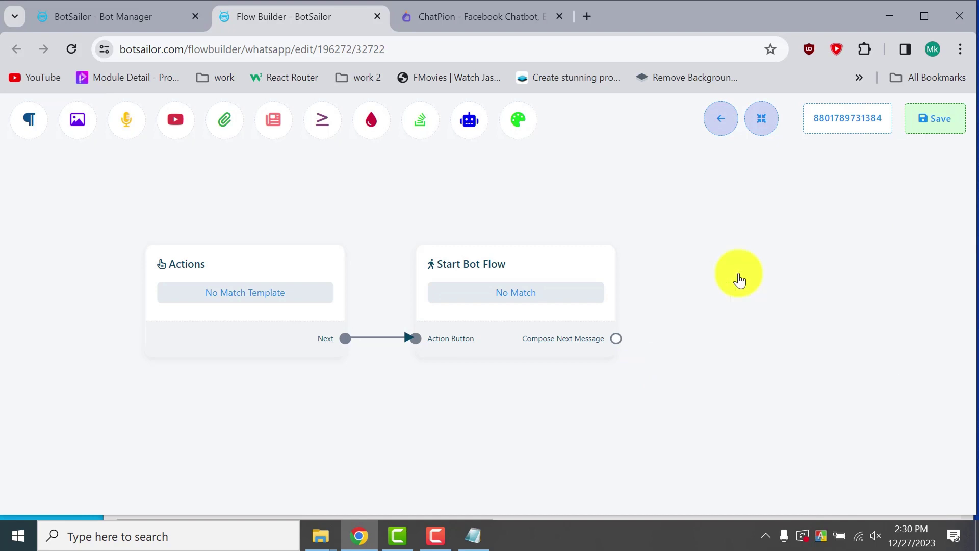
# Step: Add an Open AI reply node and link it, then delete it again
pyautogui.rightClick(697, 169)
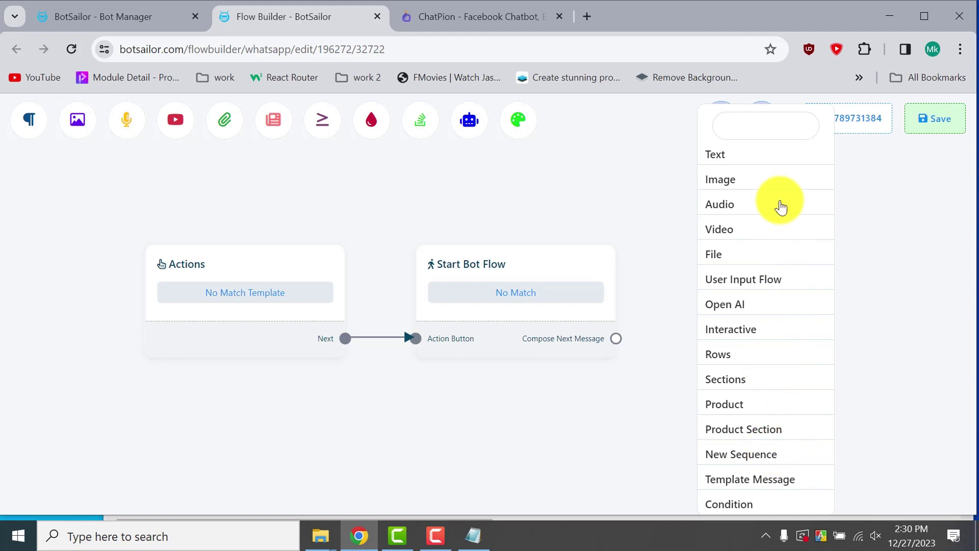
pyautogui.click(727, 311)
pyautogui.moveTo(754, 349); pyautogui.dragTo(733, 249)
pyautogui.moveTo(616, 339); pyautogui.dragTo(703, 349)
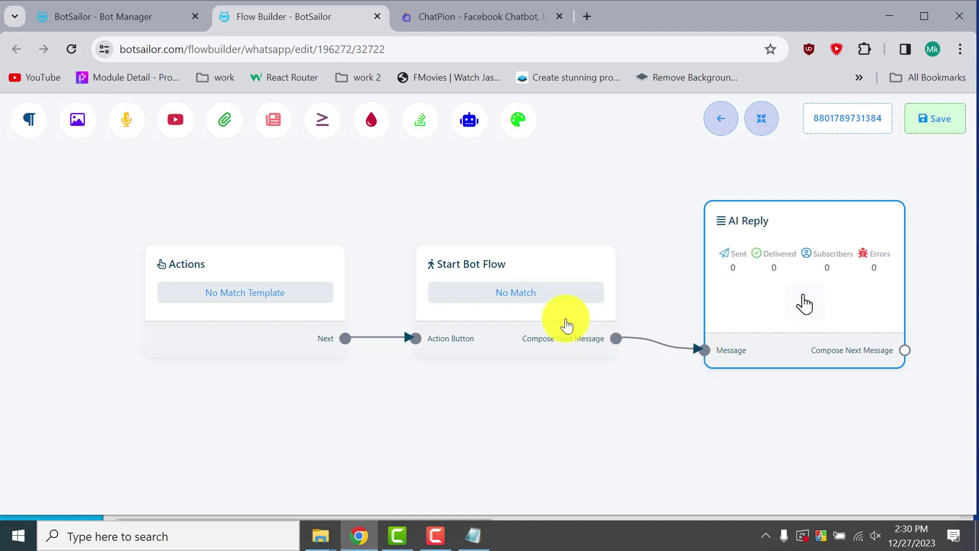
pyautogui.rightClick(746, 232)
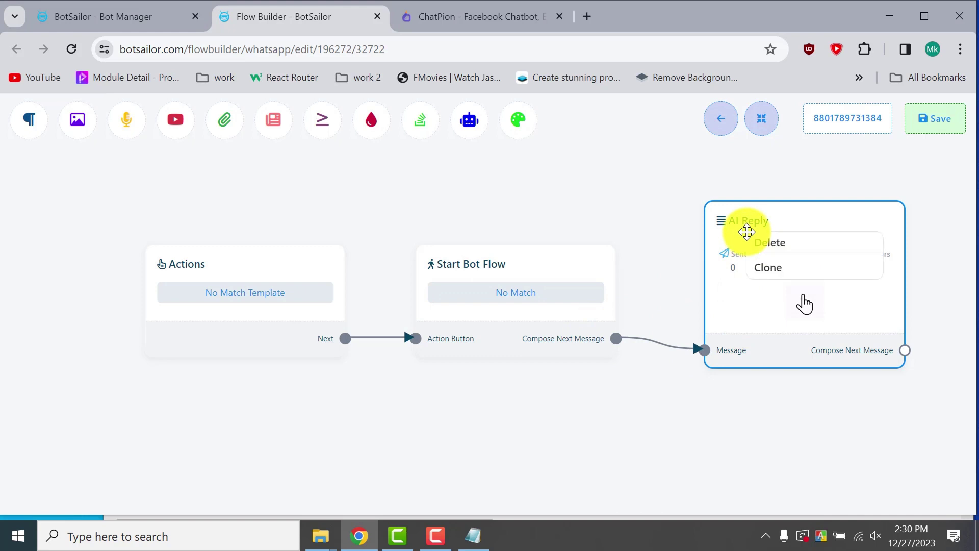
pyautogui.click(755, 244)
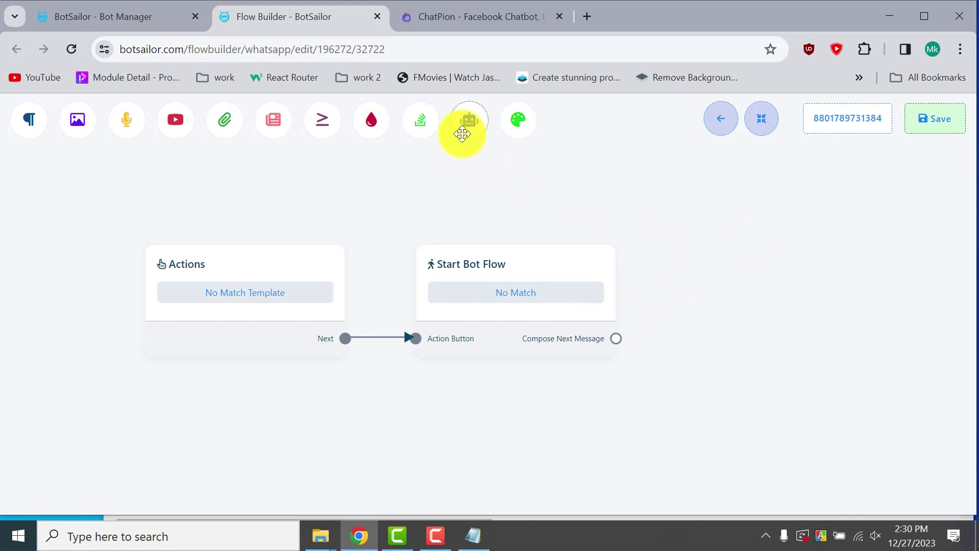
# Step: Drag in a fresh AI Reply node and connect Start Bot Flow's next message to it
pyautogui.moveTo(467, 124); pyautogui.dragTo(735, 236)
pyautogui.moveTo(616, 339); pyautogui.dragTo(729, 384)
pyautogui.moveTo(766, 312); pyautogui.dragTo(726, 299)
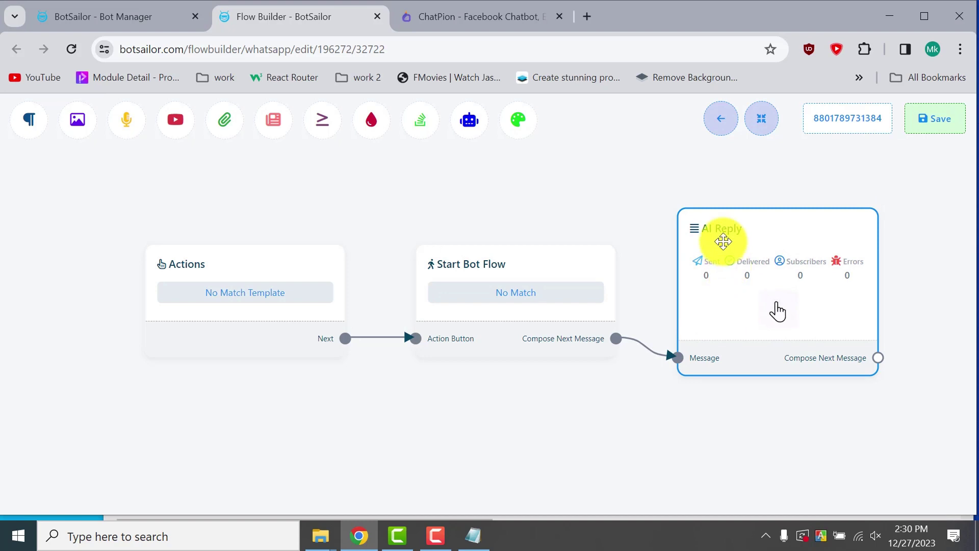
# Step: Open the AI Reply node's Configure AI Reply Message panel, then view the ChatPion website
pyautogui.doubleClick(729, 256)
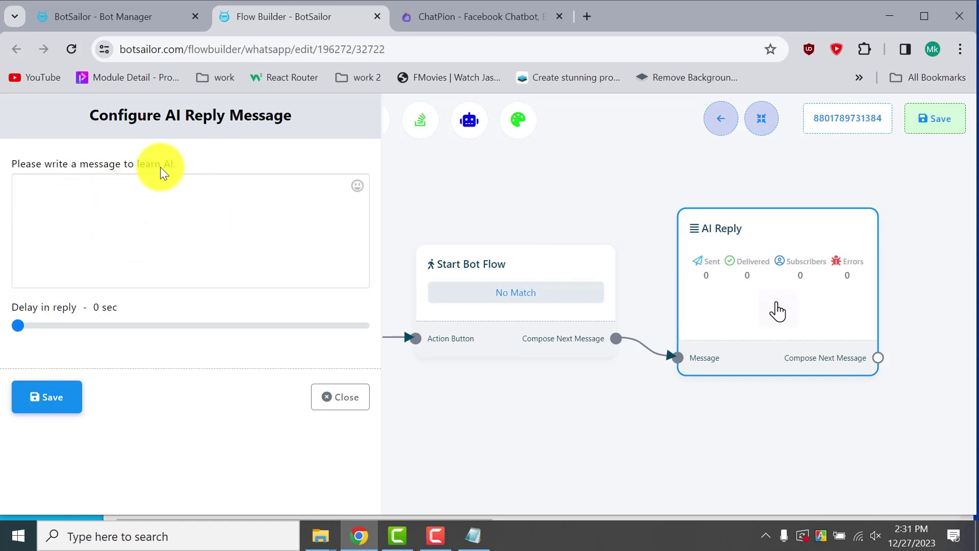
pyautogui.moveTo(160, 167); pyautogui.dragTo(8, 166)
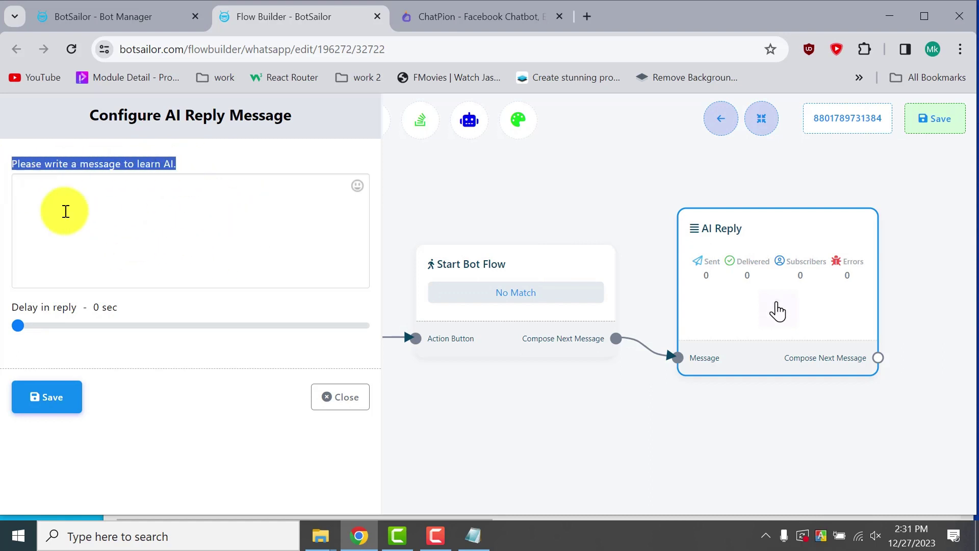
pyautogui.click(130, 209)
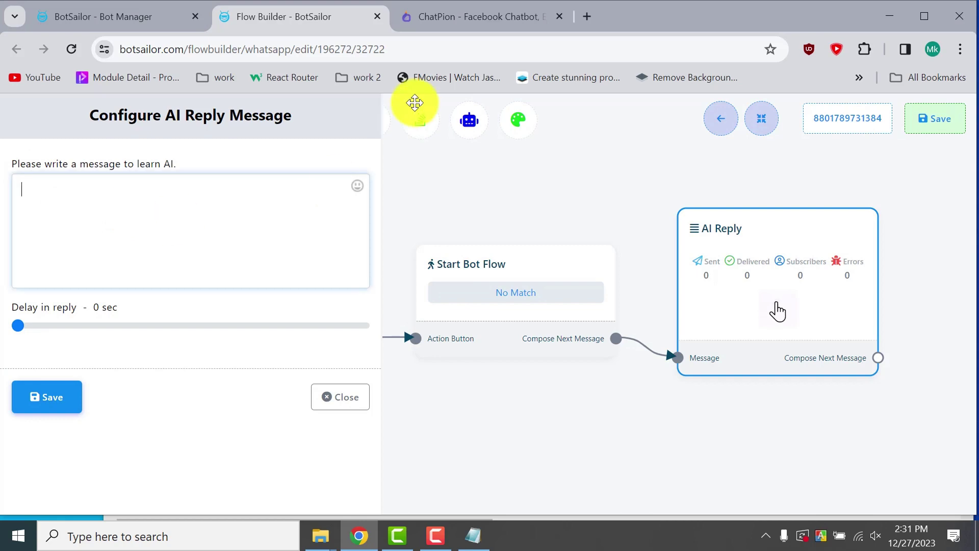
pyautogui.click(442, 14)
pyautogui.scroll(15, 414, 206)
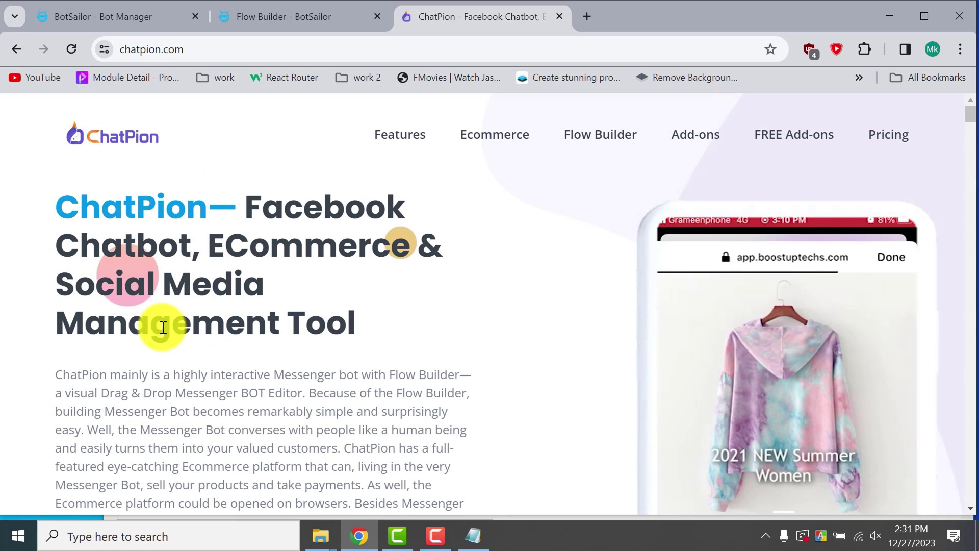
# Step: Browse the ChatPion homepage, then return to the Flow Builder's AI Reply setup
pyautogui.moveTo(251, 204); pyautogui.dragTo(376, 240)
pyautogui.click(363, 302)
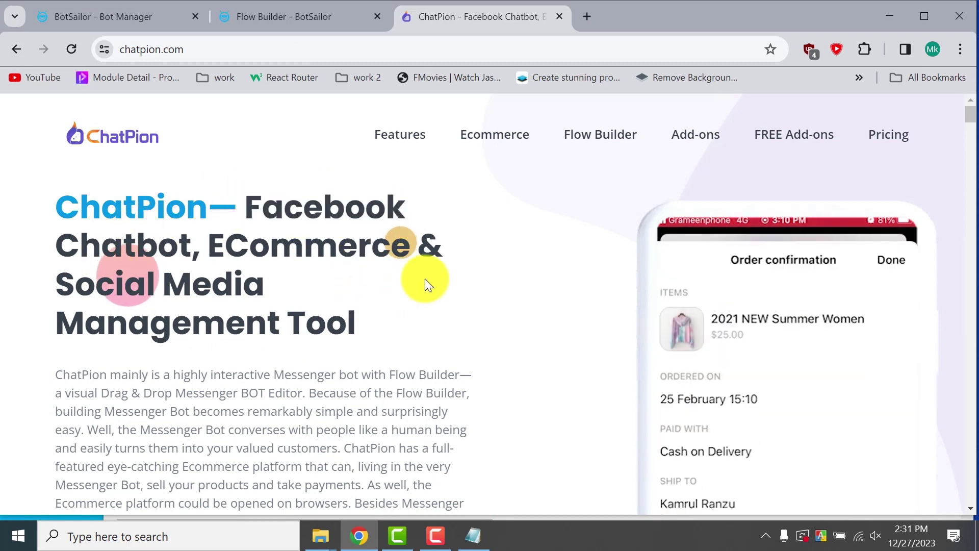
pyautogui.scroll(-8, 424, 278)
pyautogui.scroll(-12, 425, 278)
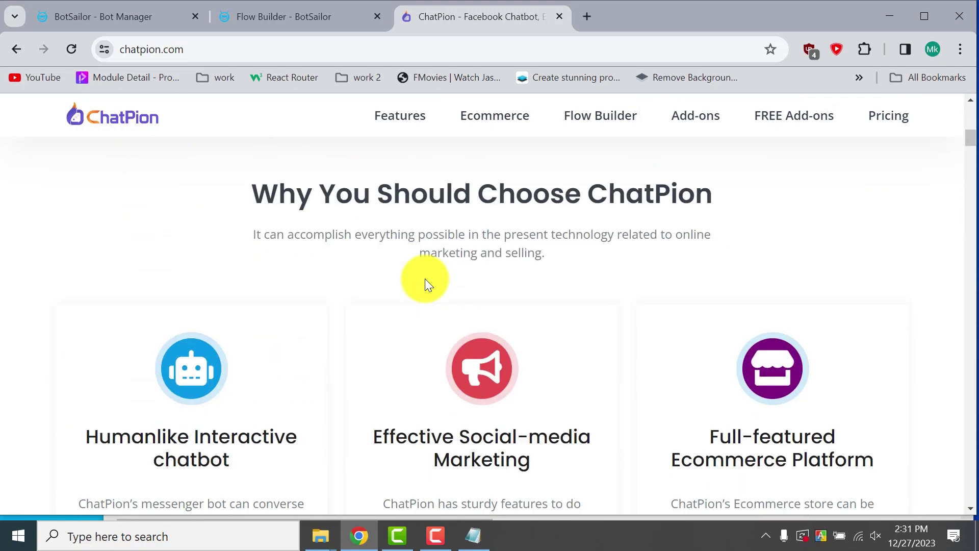
pyautogui.scroll(-12, 424, 278)
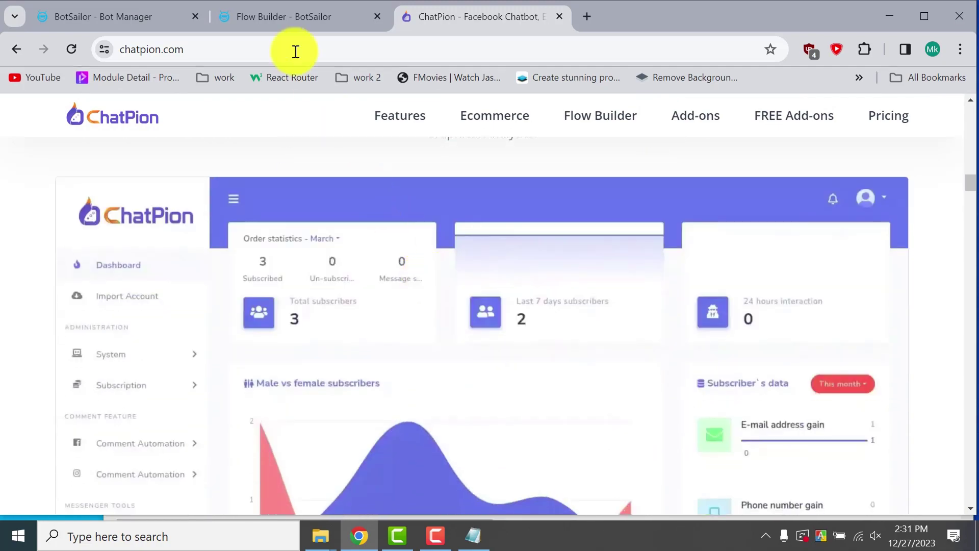
pyautogui.click(260, 24)
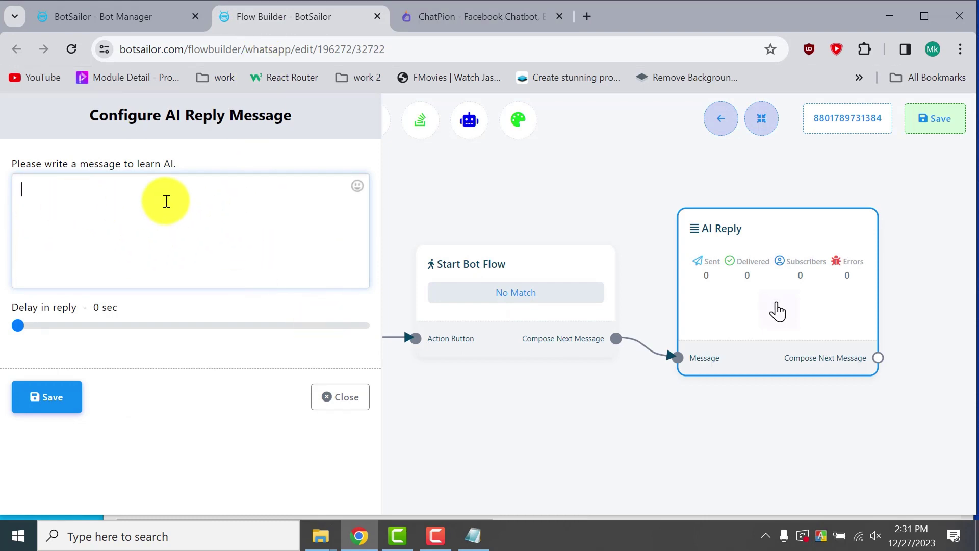
# Step: Paste the ChatPion description from Notepad as the AI message, then save the node and flow
pyautogui.click(468, 533)
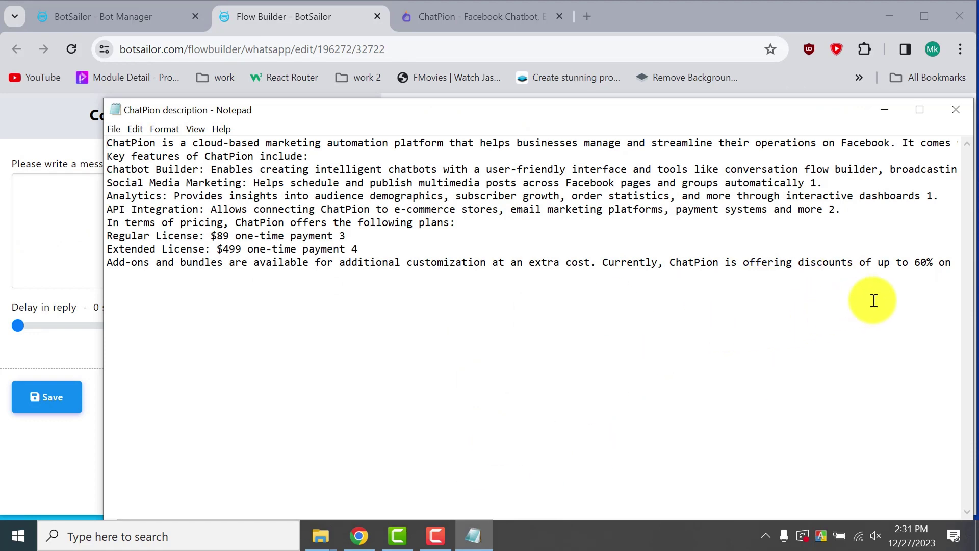
pyautogui.moveTo(874, 301); pyautogui.dragTo(75, 133)
pyautogui.hotkey('ctrl', 'c')
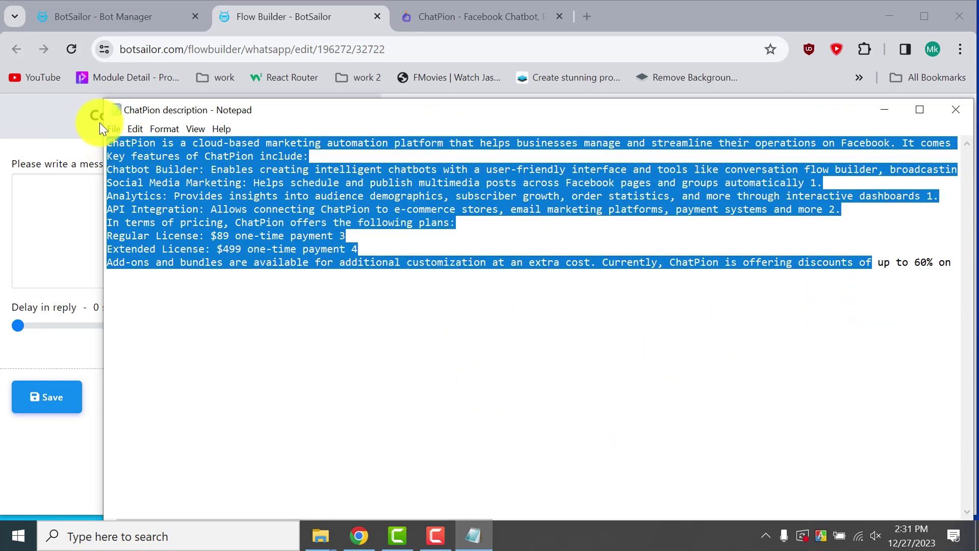
pyautogui.click(24, 218)
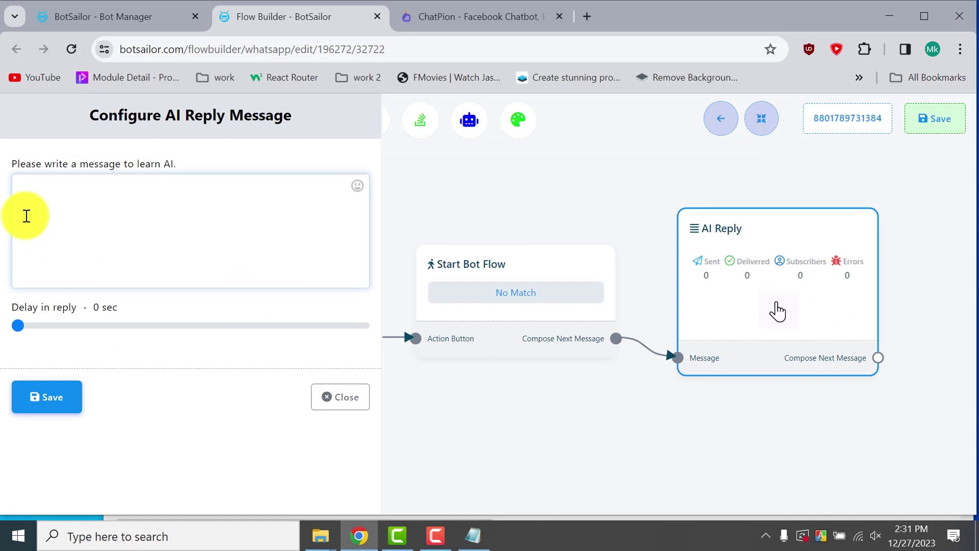
pyautogui.hotkey('ctrl', 'v')
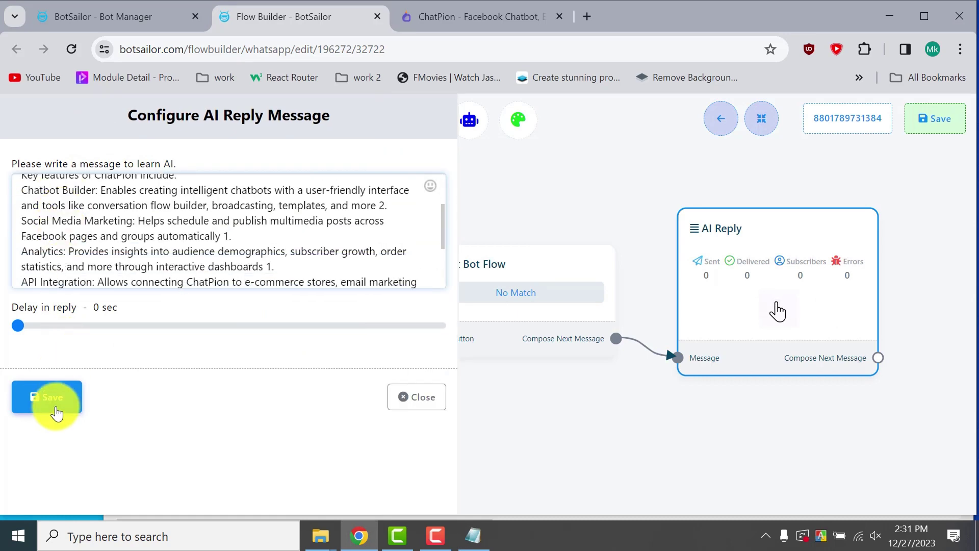
pyautogui.click(54, 406)
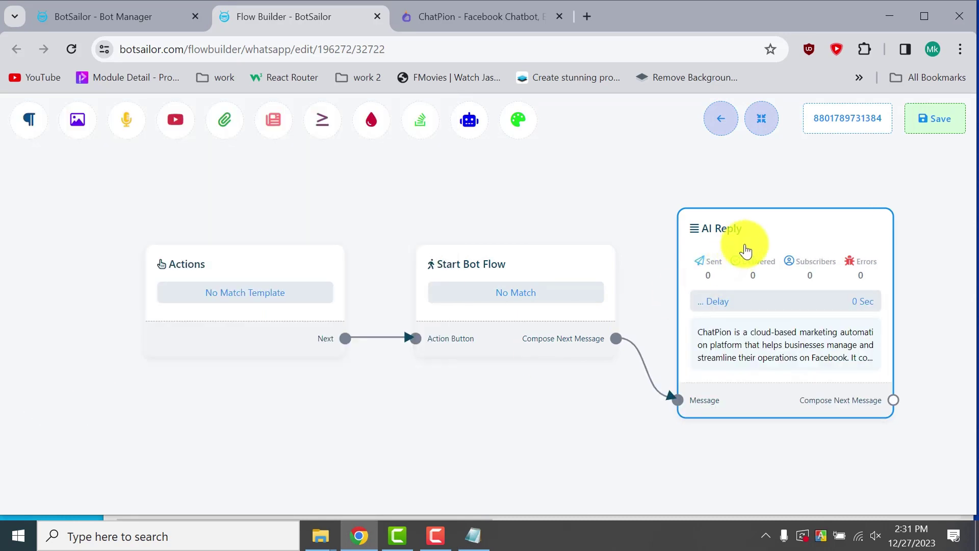
pyautogui.click(939, 130)
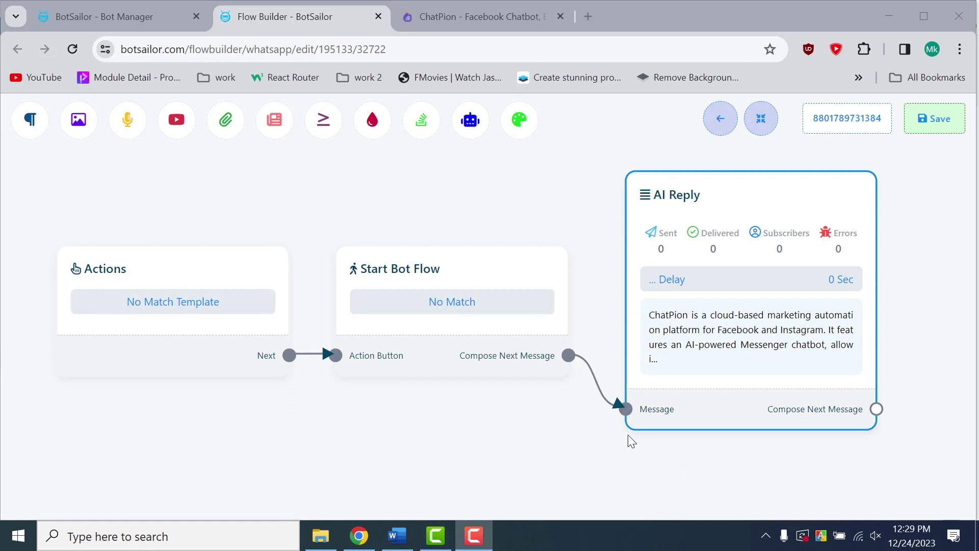
# Step: Open the WhatsApp bot's Configuration settings and locate the No Match Reply option
pyautogui.click(118, 21)
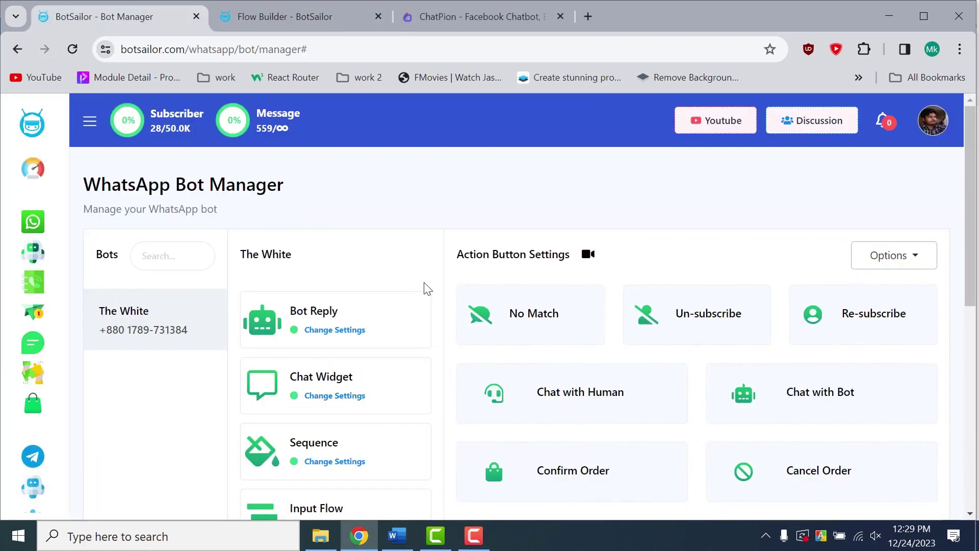
pyautogui.scroll(-8, 426, 284)
pyautogui.click(262, 406)
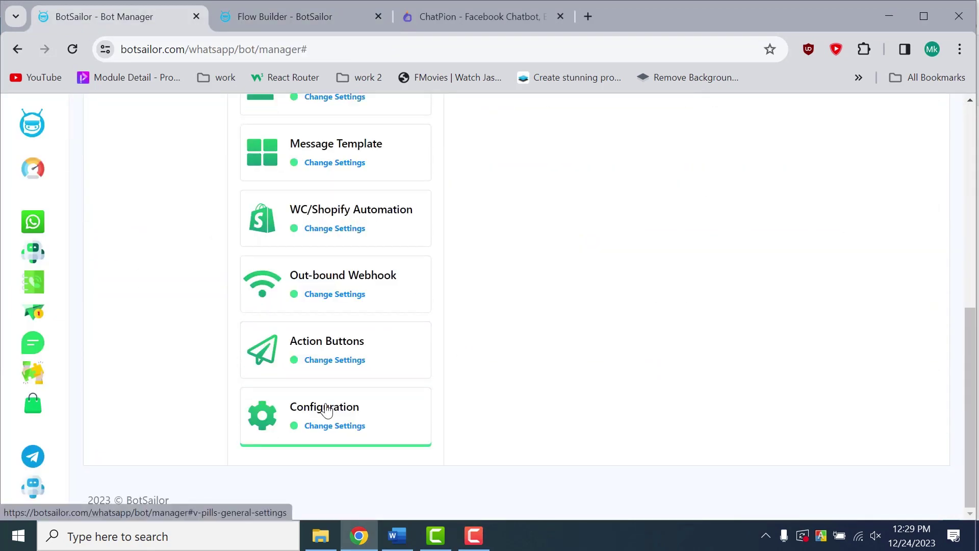
pyautogui.doubleClick(486, 293)
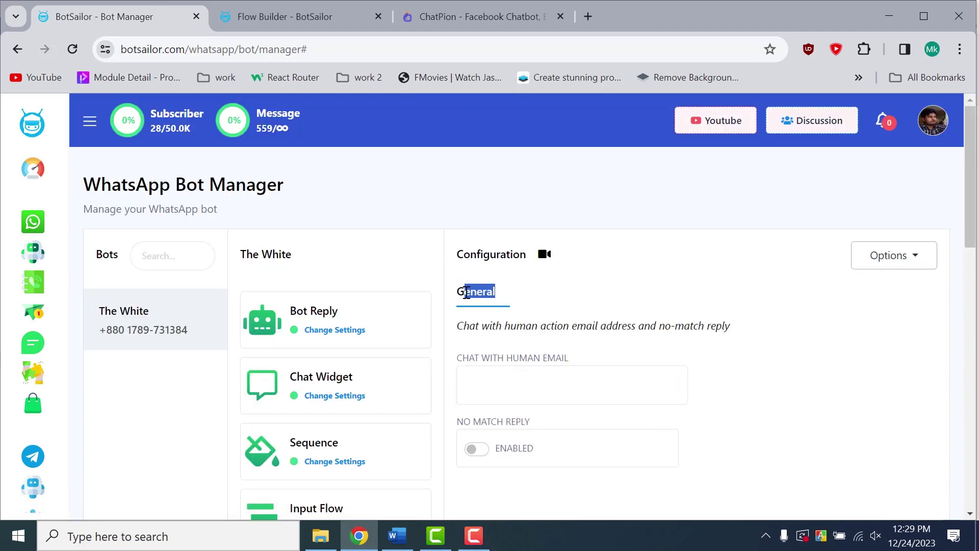
pyautogui.click(609, 310)
pyautogui.scroll(-1, 612, 325)
pyautogui.moveTo(458, 344); pyautogui.dragTo(522, 353)
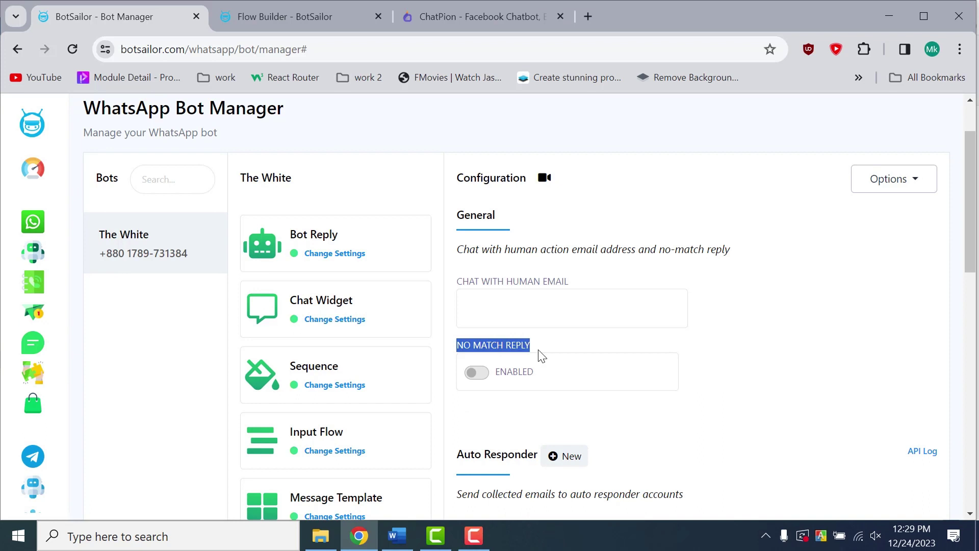
pyautogui.click(538, 399)
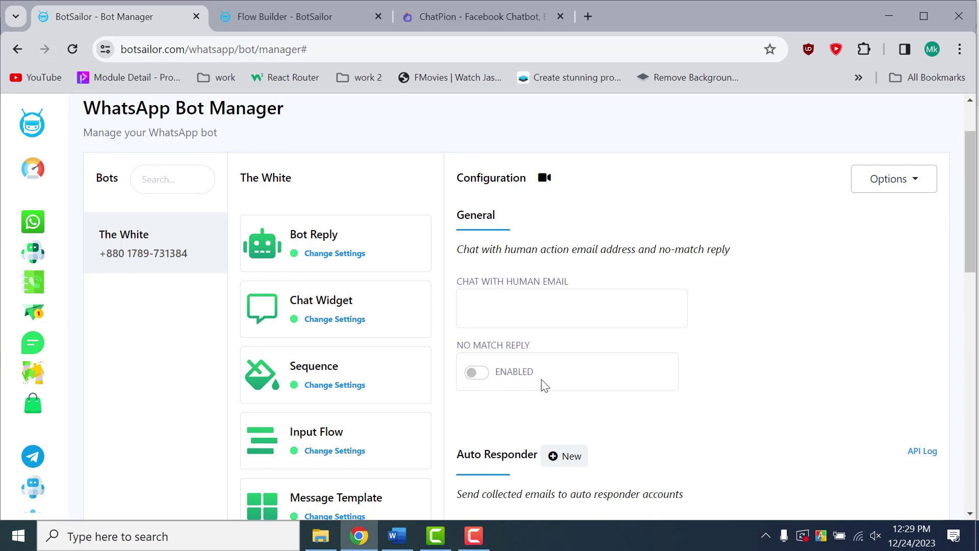
# Step: Enable No Match Reply and review the Every Time and Once a day frequency options
pyautogui.click(477, 372)
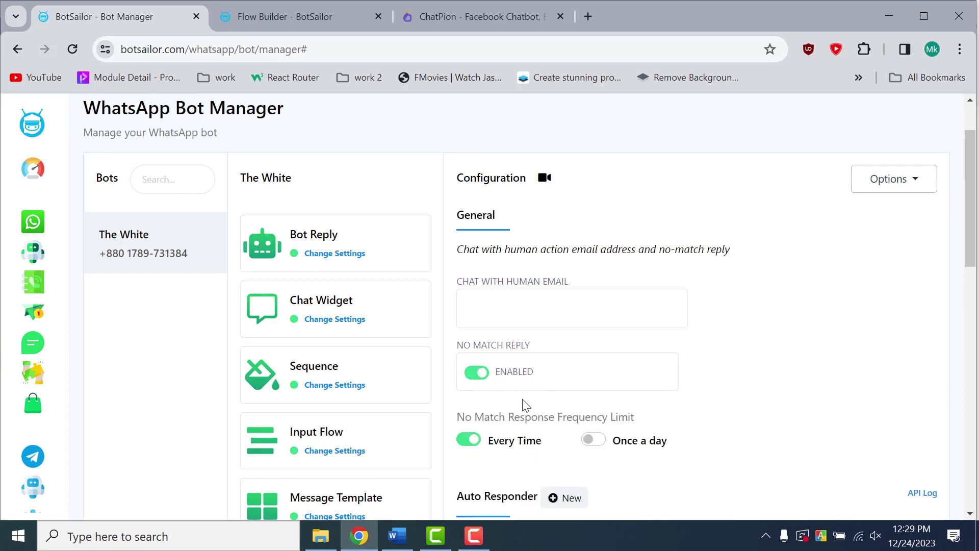
pyautogui.scroll(-3, 527, 405)
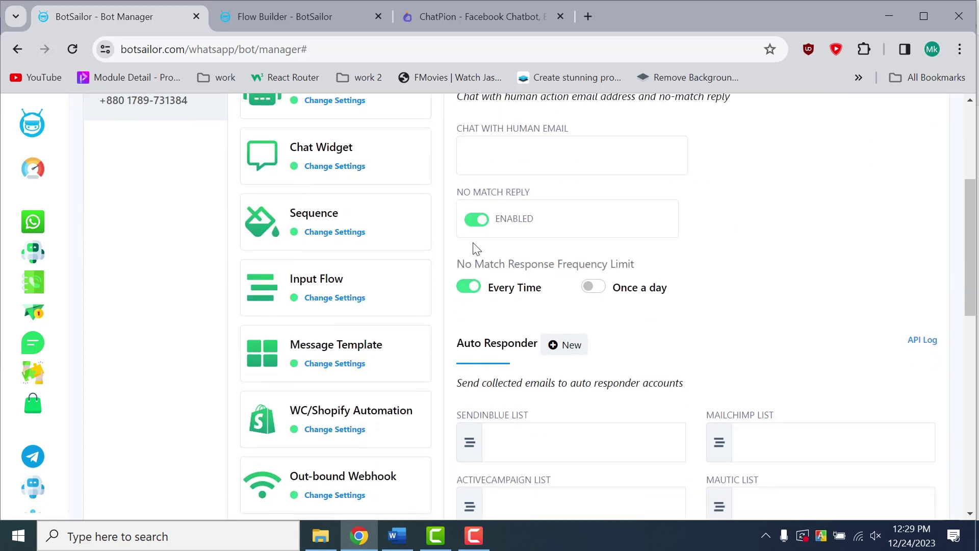
pyautogui.moveTo(472, 268); pyautogui.dragTo(633, 265)
pyautogui.click(513, 296)
pyautogui.moveTo(491, 290); pyautogui.dragTo(543, 293)
pyautogui.click(627, 305)
pyautogui.moveTo(625, 291); pyautogui.dragTo(682, 301)
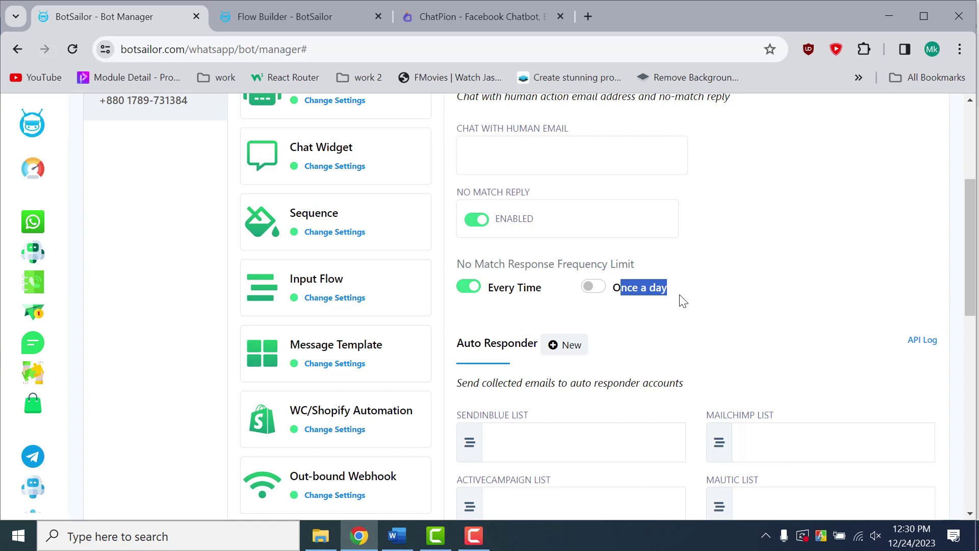
pyautogui.click(614, 310)
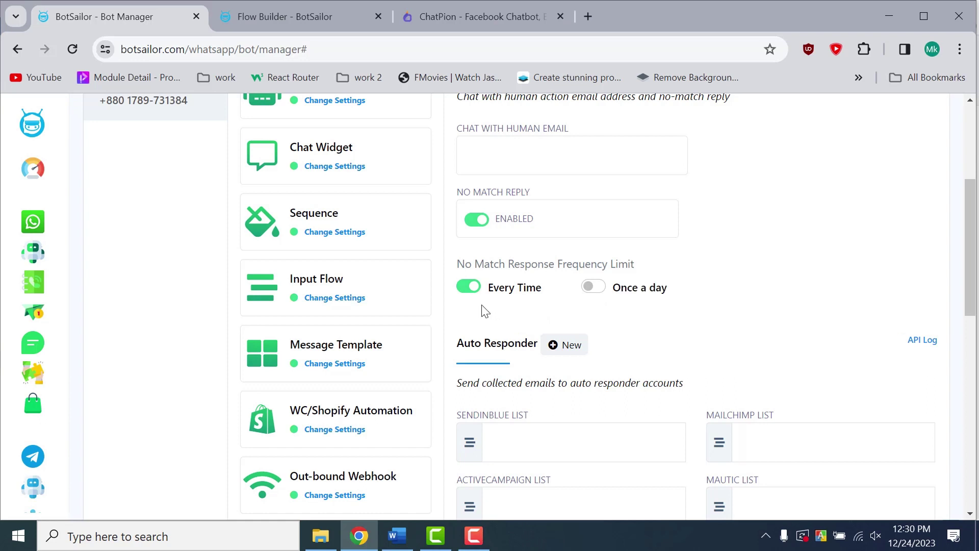
pyautogui.moveTo(489, 289); pyautogui.dragTo(538, 299)
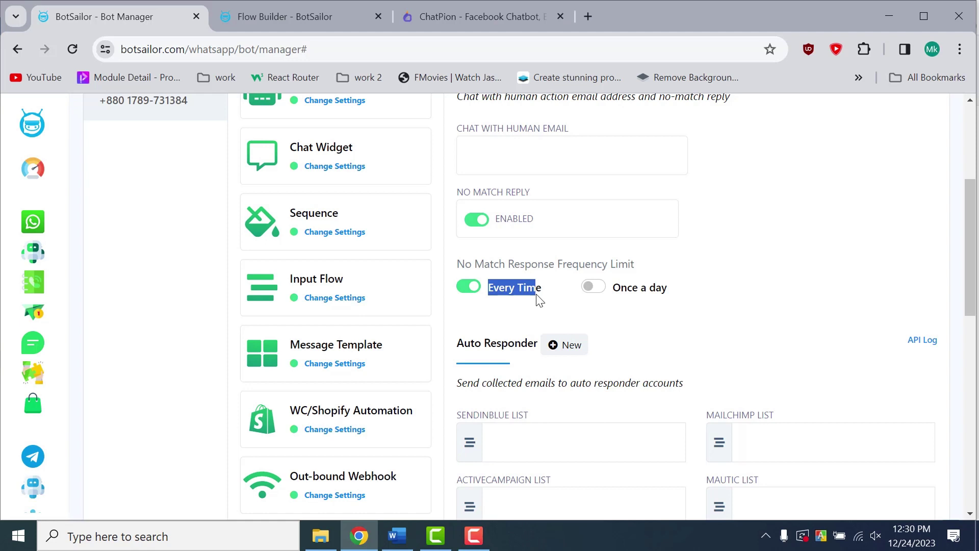
pyautogui.click(539, 301)
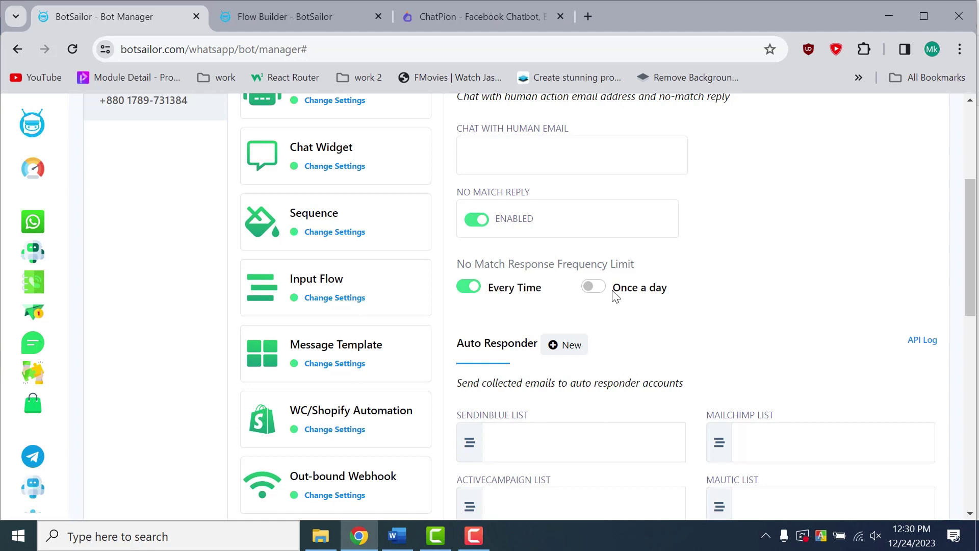
pyautogui.moveTo(612, 291); pyautogui.dragTo(671, 287)
# Step: Try Once a day, then settle the no-match frequency on Every Time
pyautogui.click(591, 287)
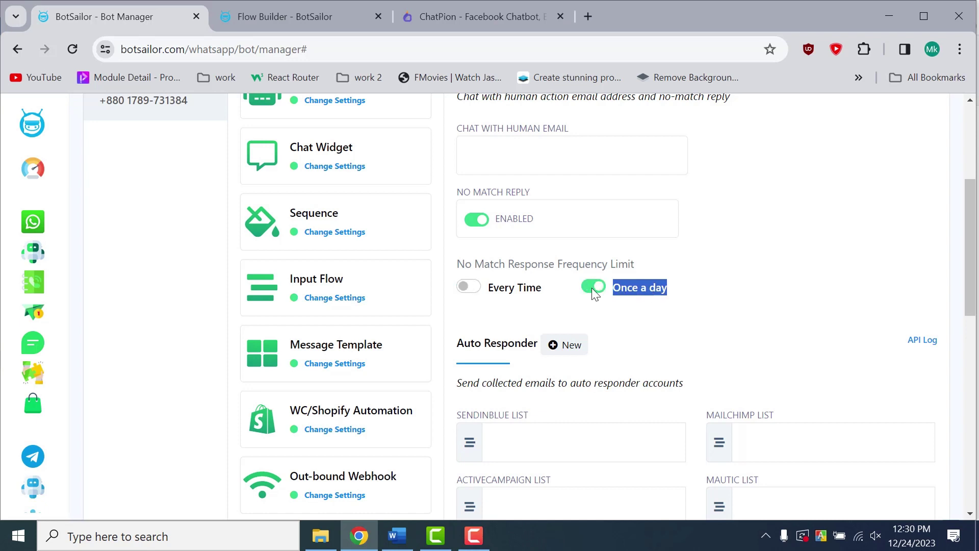
pyautogui.click(619, 313)
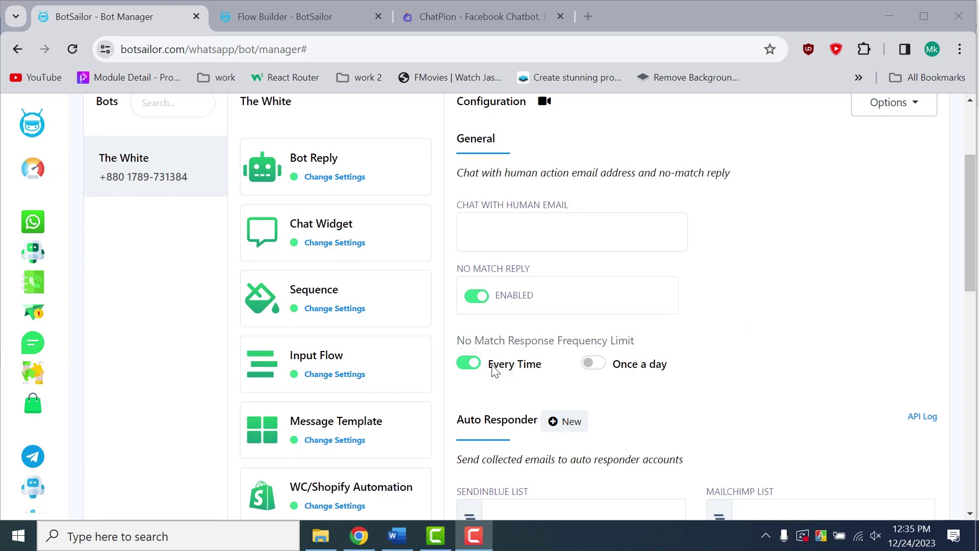
pyautogui.moveTo(488, 365); pyautogui.dragTo(536, 369)
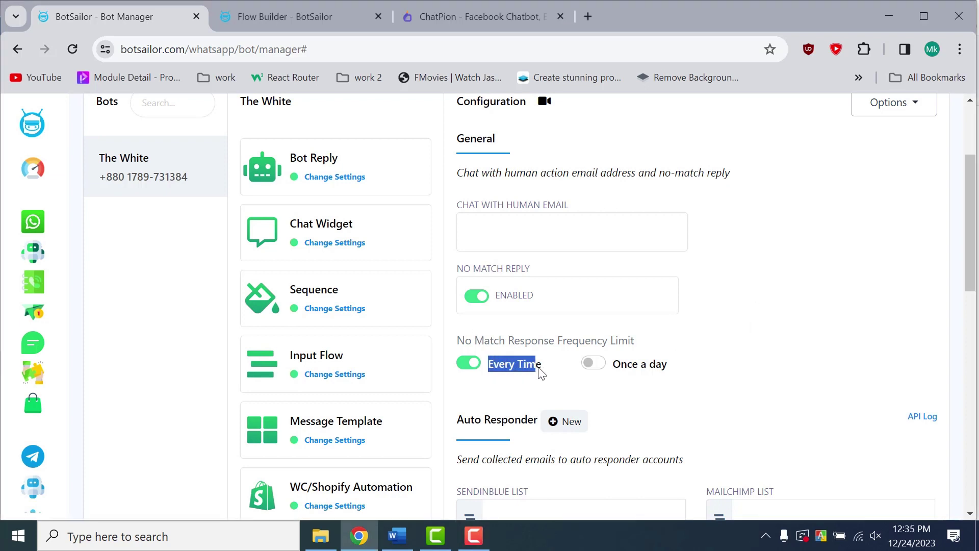
pyautogui.click(551, 373)
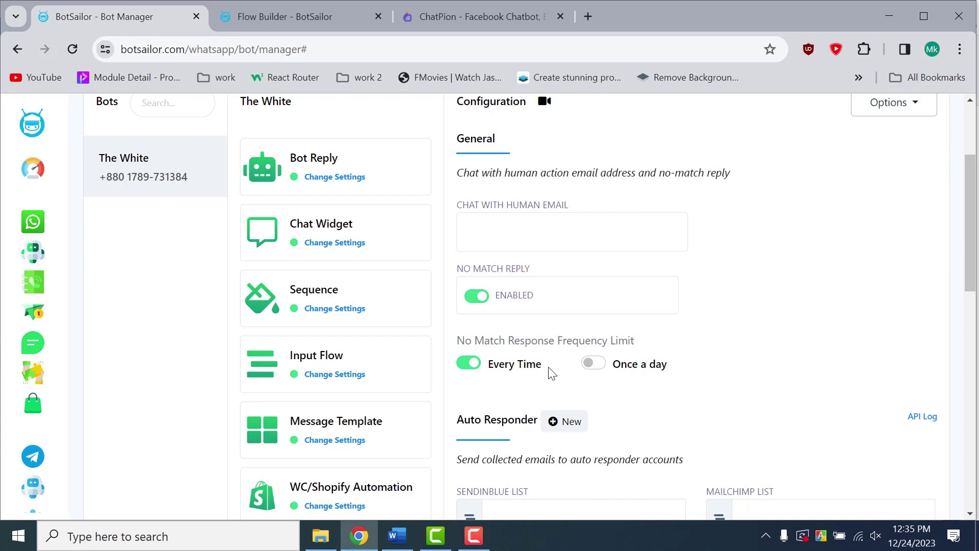
pyautogui.click(591, 363)
pyautogui.click(469, 363)
pyautogui.moveTo(491, 365); pyautogui.dragTo(520, 370)
pyautogui.click(551, 371)
pyautogui.scroll(-5, 549, 368)
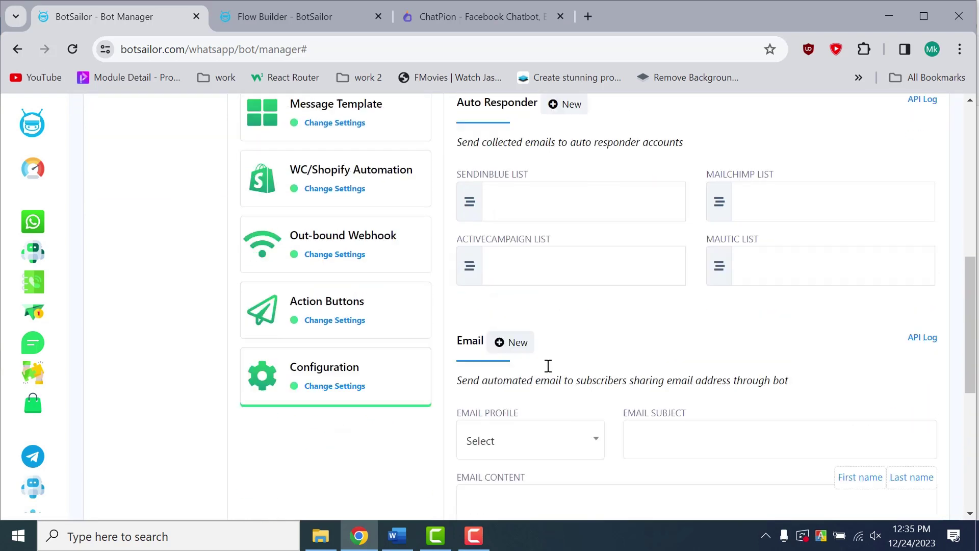
pyautogui.scroll(5, 549, 367)
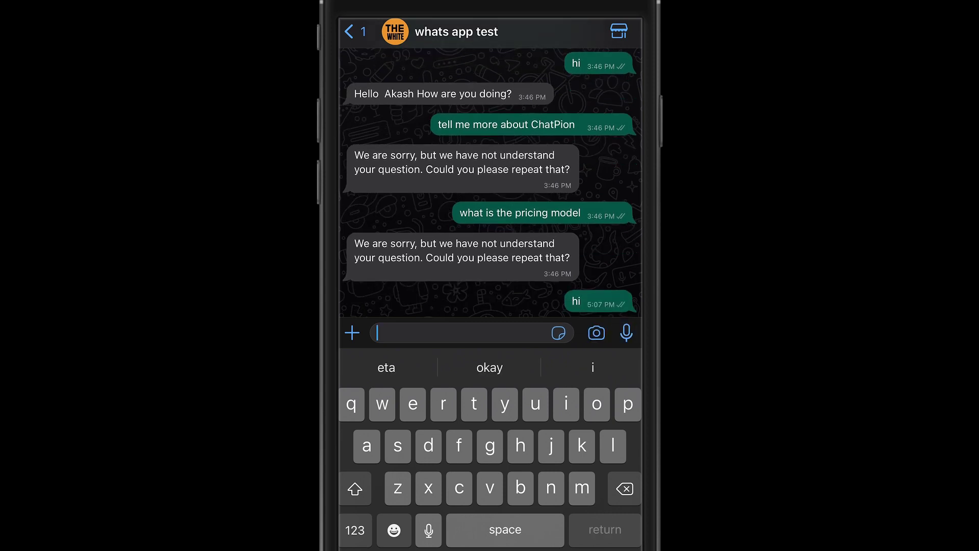
# Step: Send 'im good' and 'tell me about chatpion' to the bot in WhatsApp
pyautogui.write('im good')
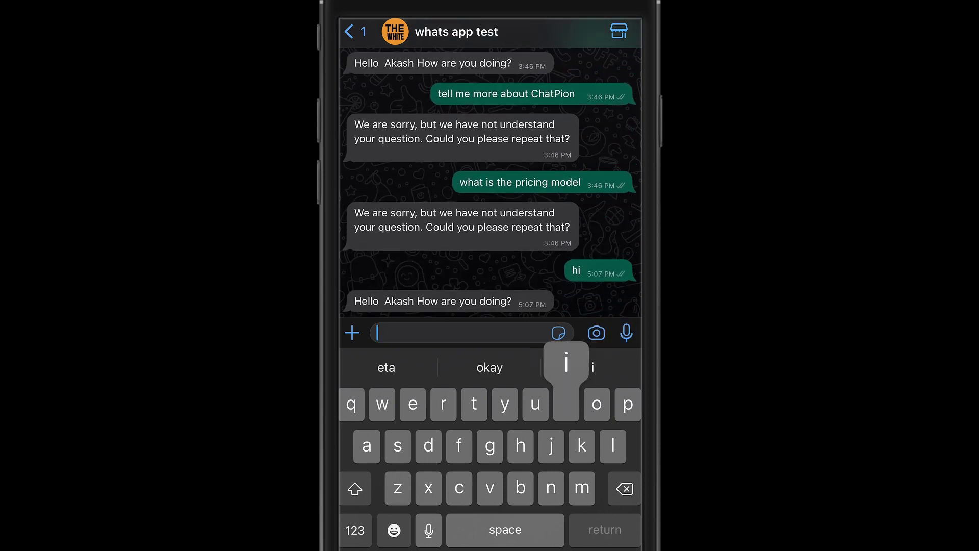
pyautogui.click(625, 332)
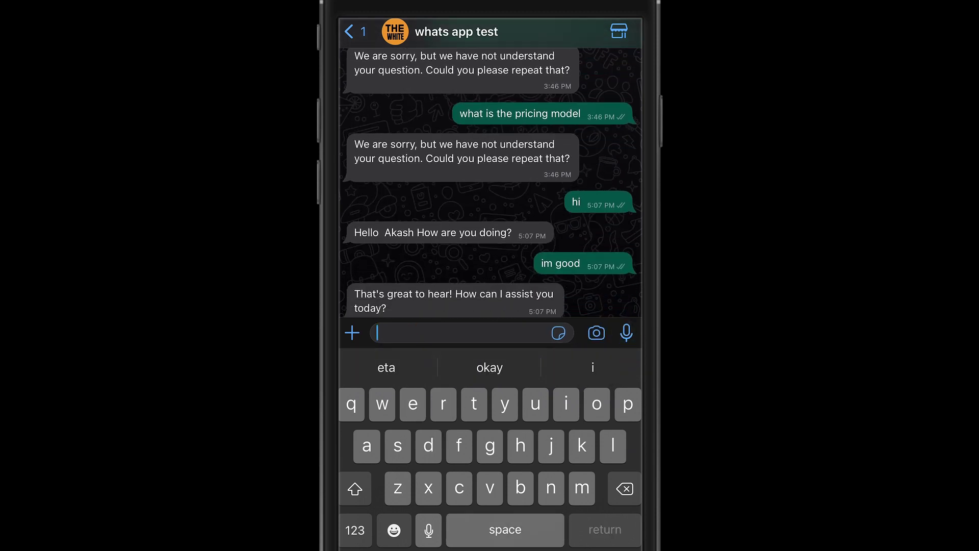
pyautogui.write('tem')
pyautogui.press('BackSpace')
pyautogui.write('ll')
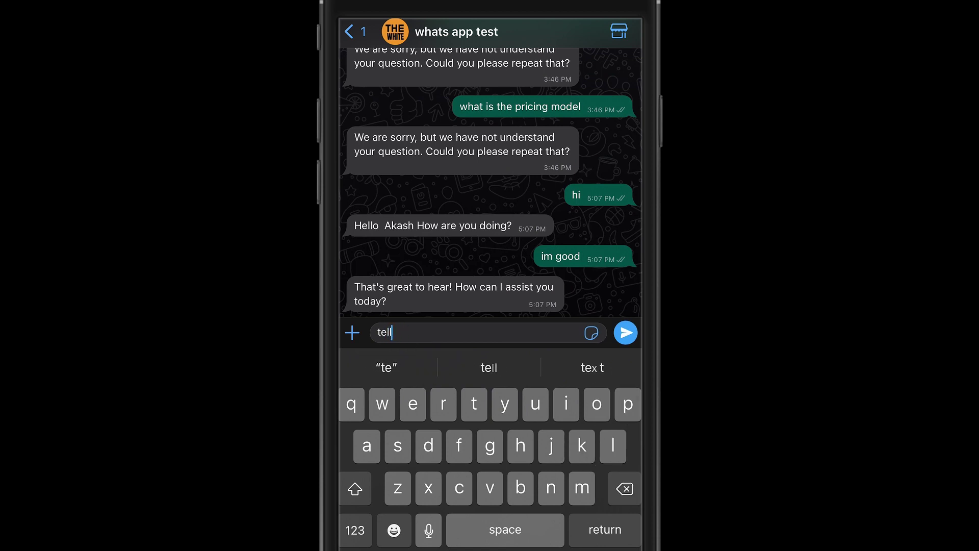
pyautogui.write(' me about')
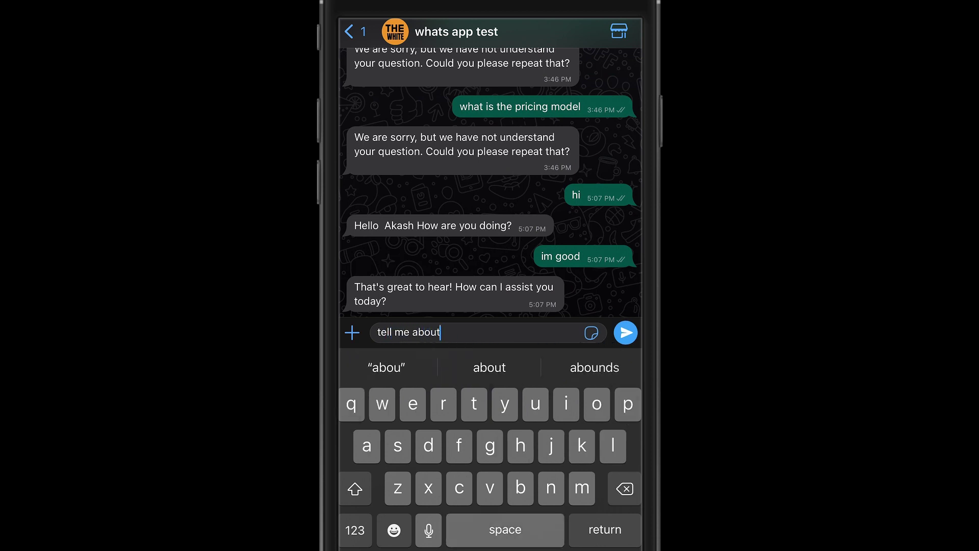
pyautogui.write(' chatpion')
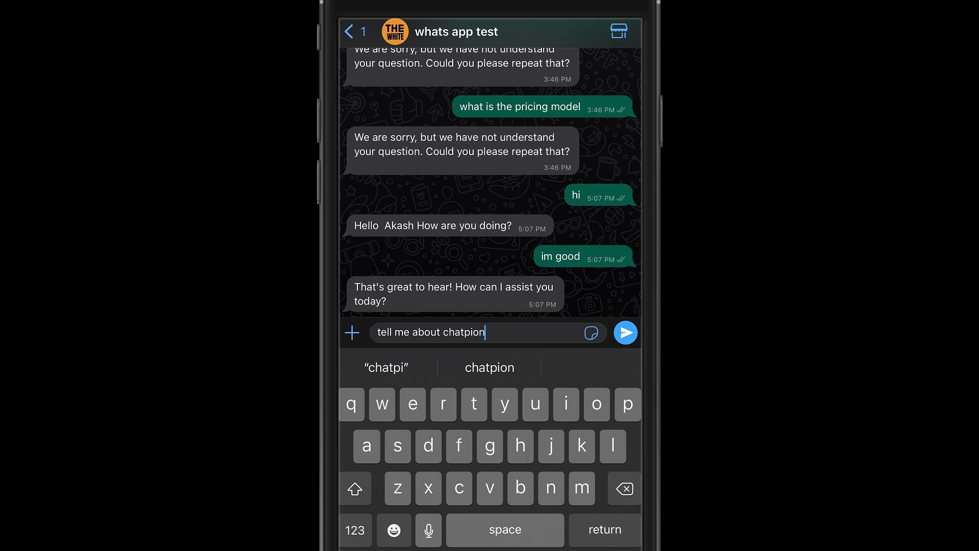
pyautogui.click(626, 332)
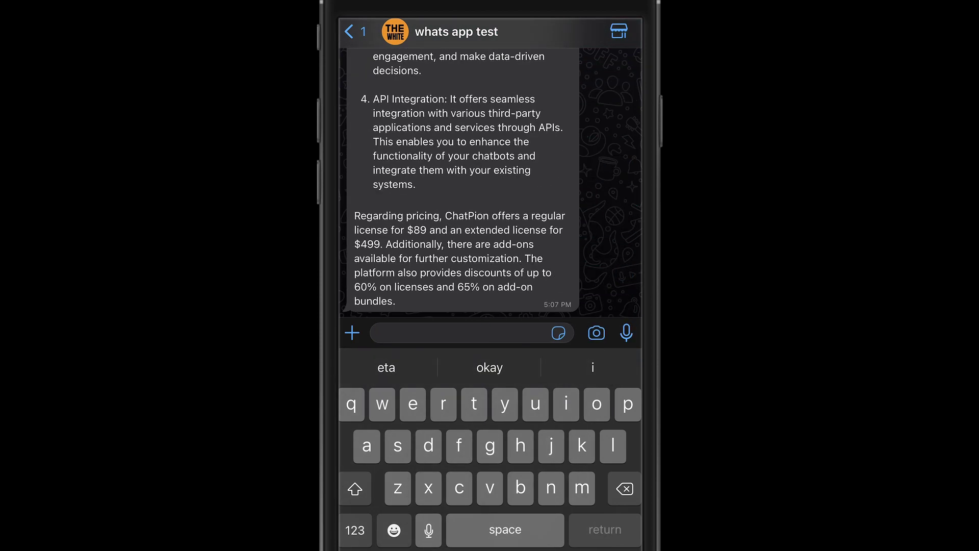
# Step: Ask the bot 'what is chatpion pricing plan' and read the AI's licence breakdown
pyautogui.scroll(10, 490, 255)
pyautogui.scroll(-5, 490, 255)
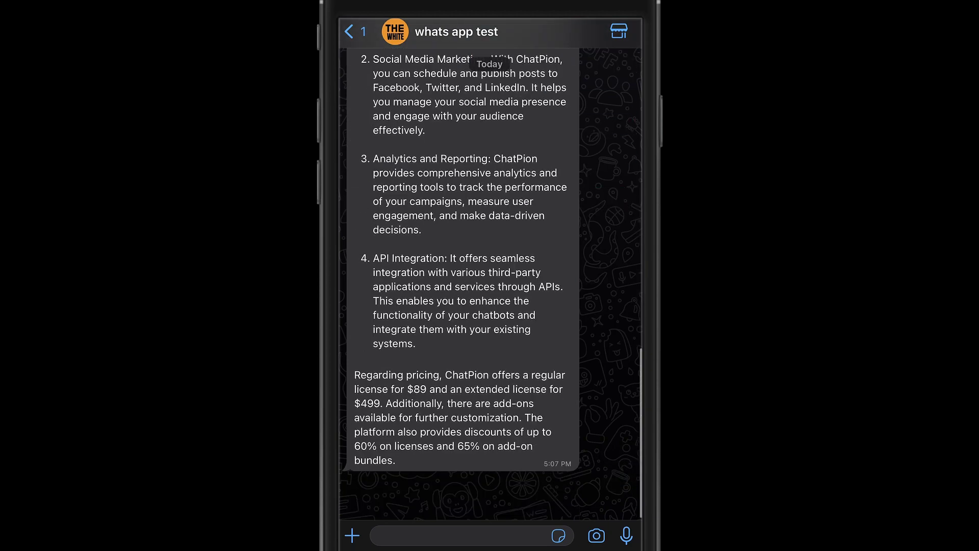
pyautogui.scroll(1, 490, 255)
pyautogui.click(459, 536)
pyautogui.write('what ')
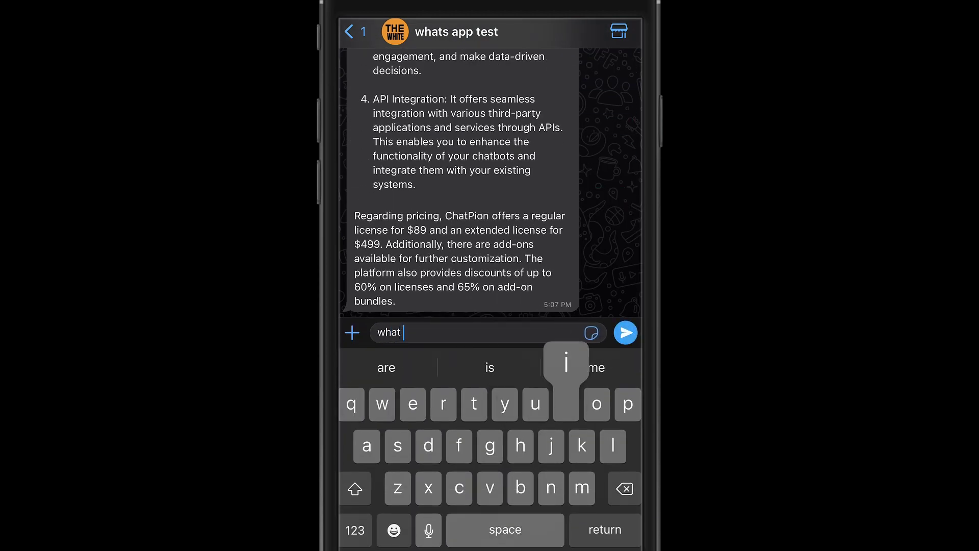
pyautogui.write('is chatpio')
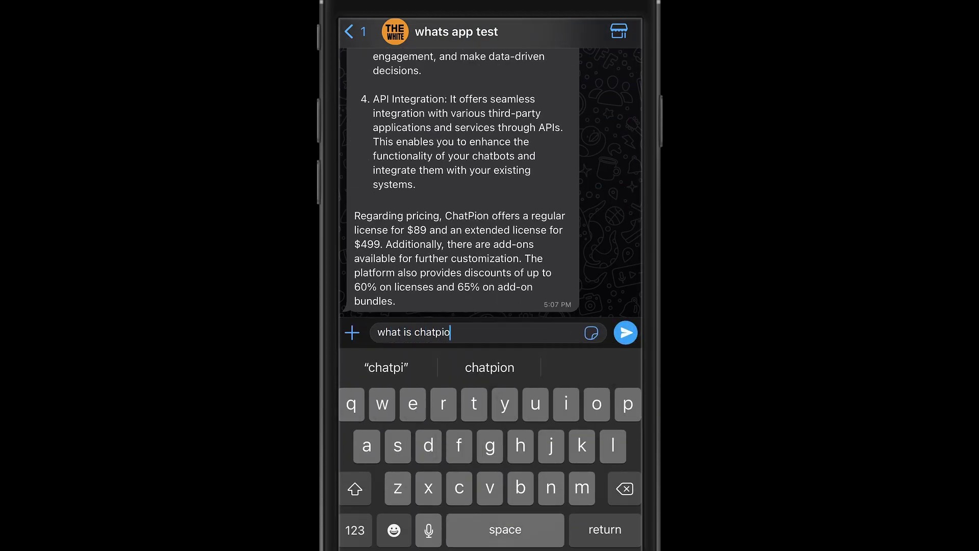
pyautogui.write('n pricing b')
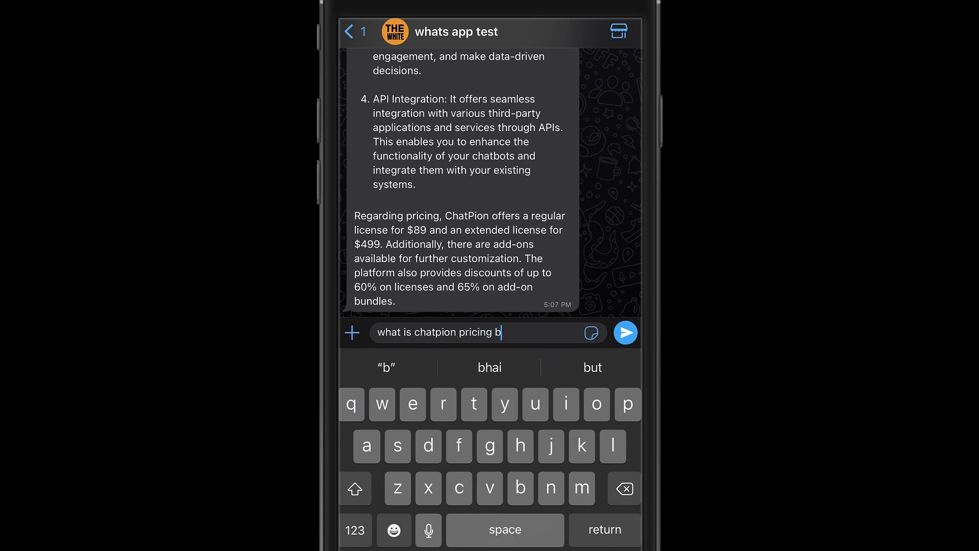
pyautogui.press('BackSpace')
pyautogui.write('pla')
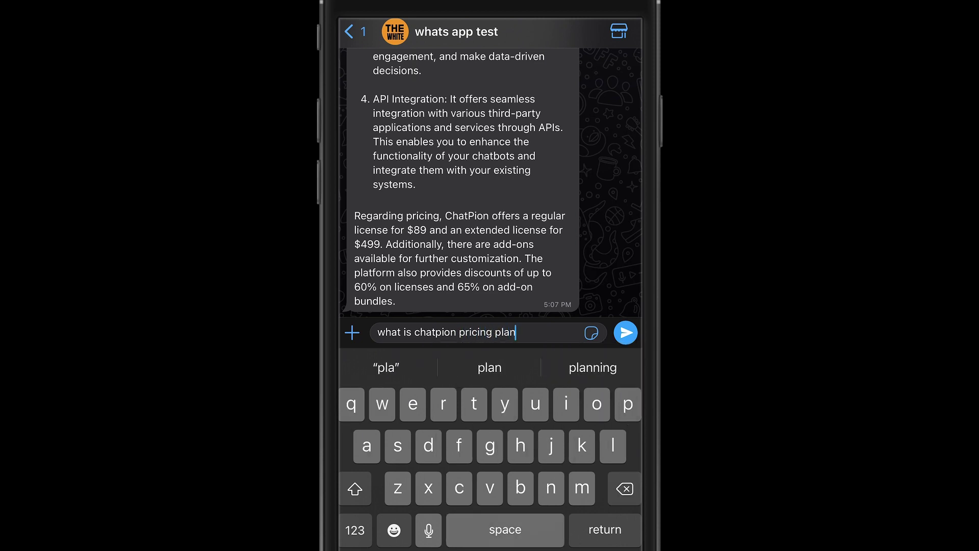
pyautogui.write('n')
pyautogui.click(626, 332)
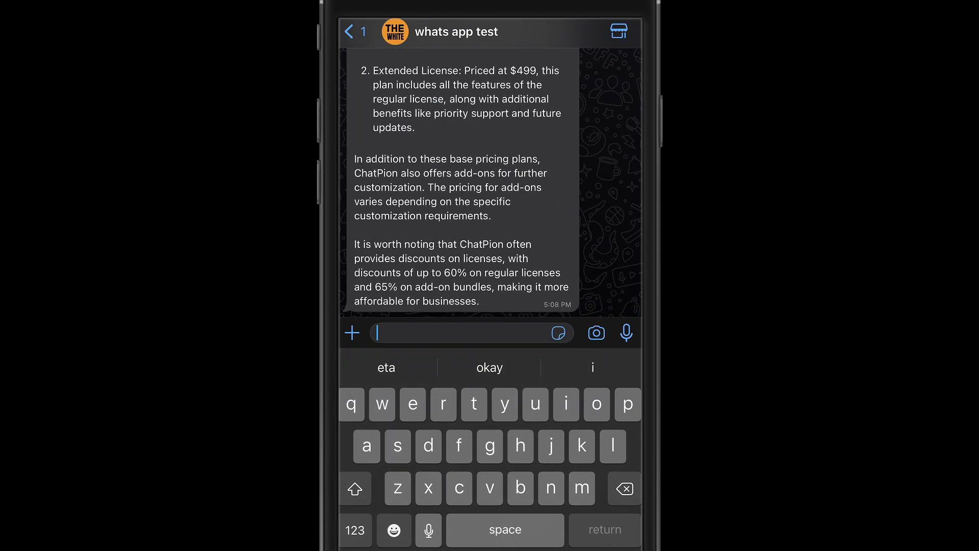
pyautogui.scroll(5, 490, 276)
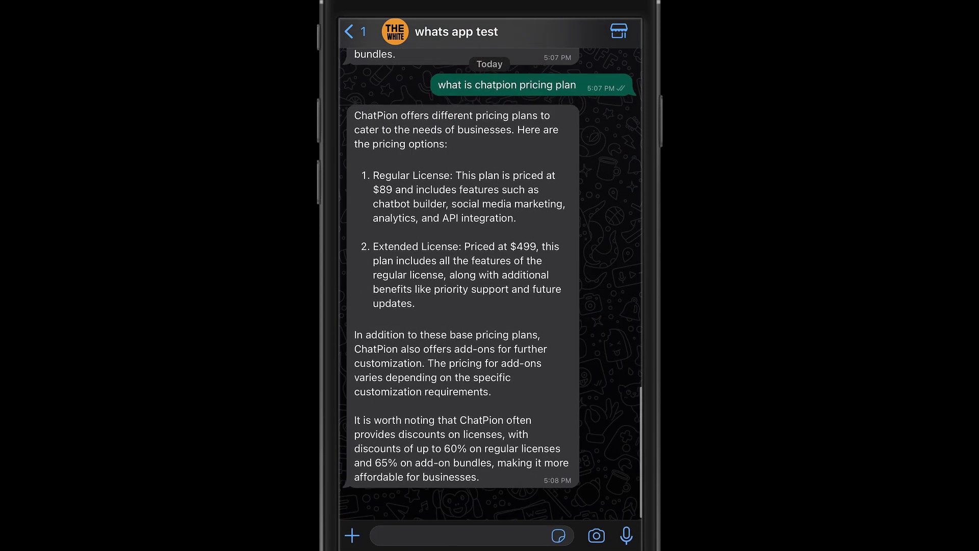
# Step: Send 'ok thank you' to the bot and view its friendly reply
pyautogui.click(459, 535)
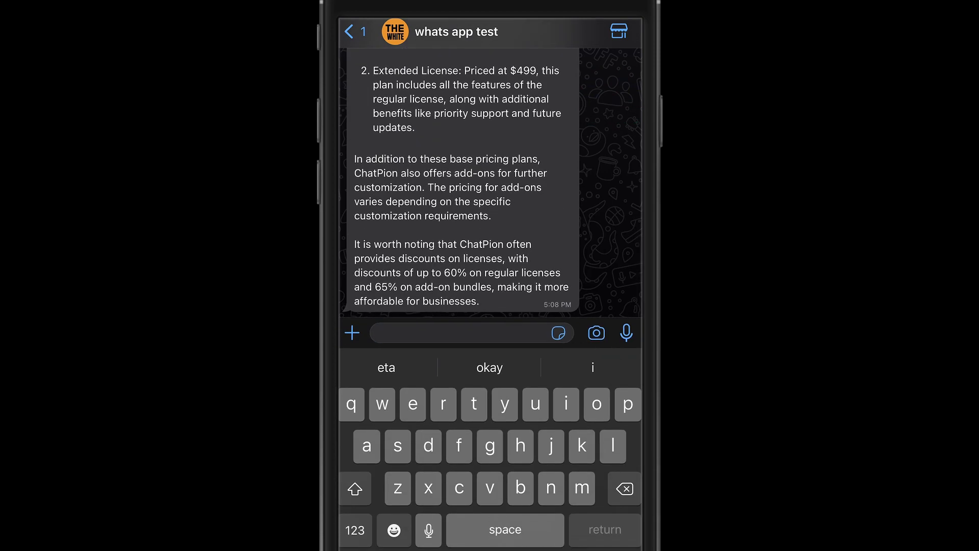
pyautogui.write('ok thank y')
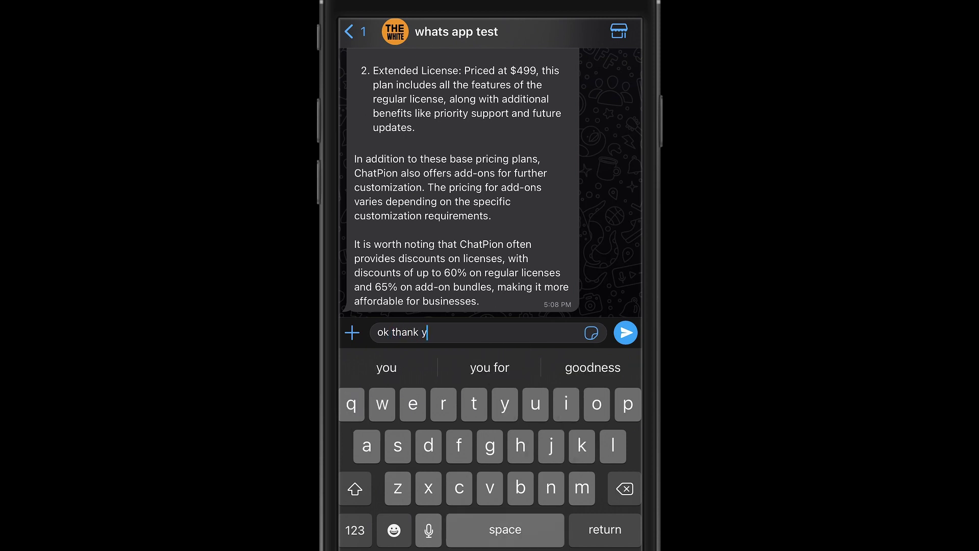
pyautogui.write('ou')
pyautogui.click(626, 332)
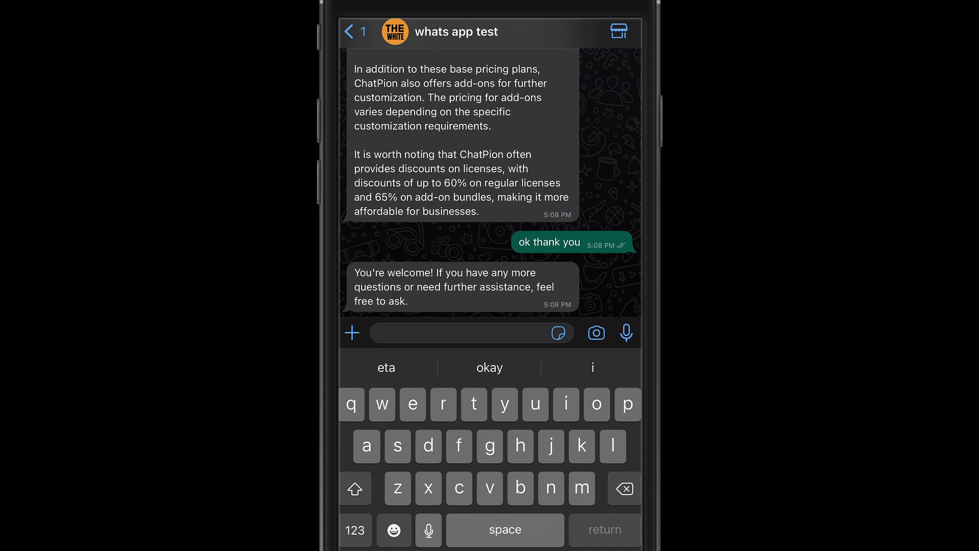
pyautogui.scroll(3, 490, 204)
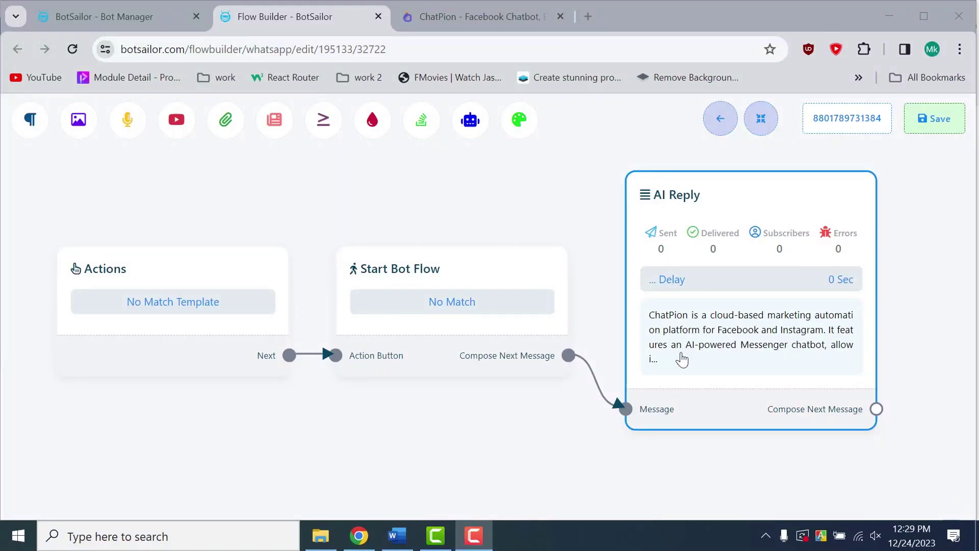
# Step: Confirm in the bot's Change Settings that No Match Reply is enabled with Every Time, then return to the homepage
pyautogui.click(86, 18)
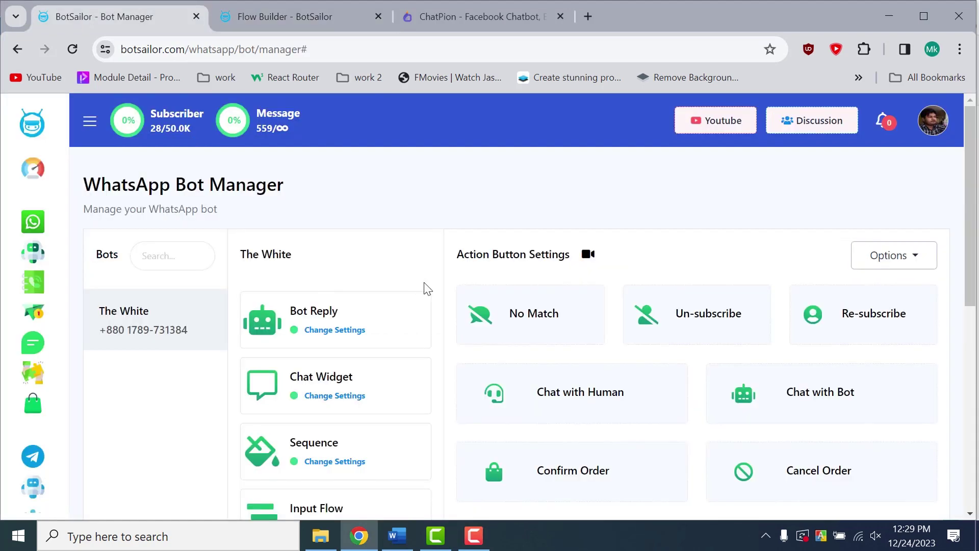
pyautogui.scroll(-8, 424, 286)
pyautogui.click(326, 410)
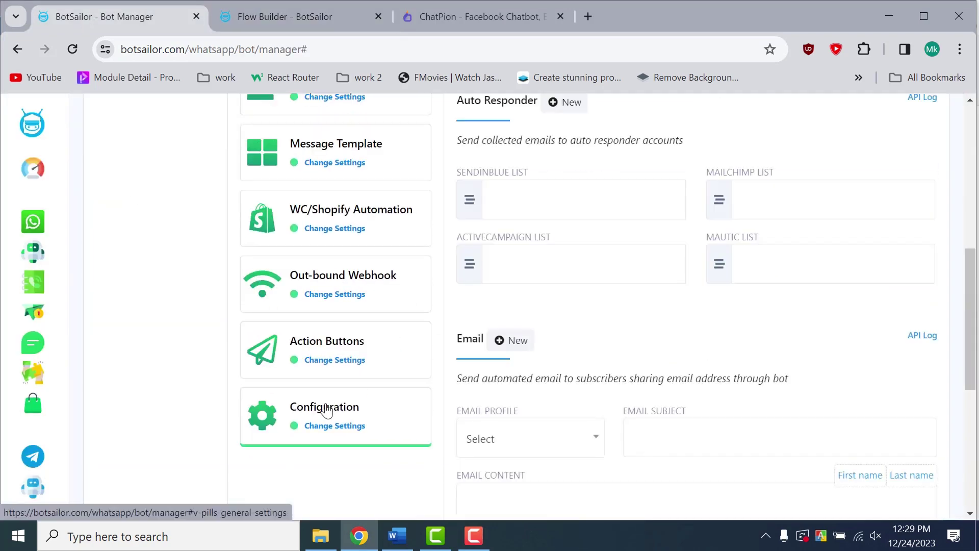
pyautogui.scroll(8, 691, 409)
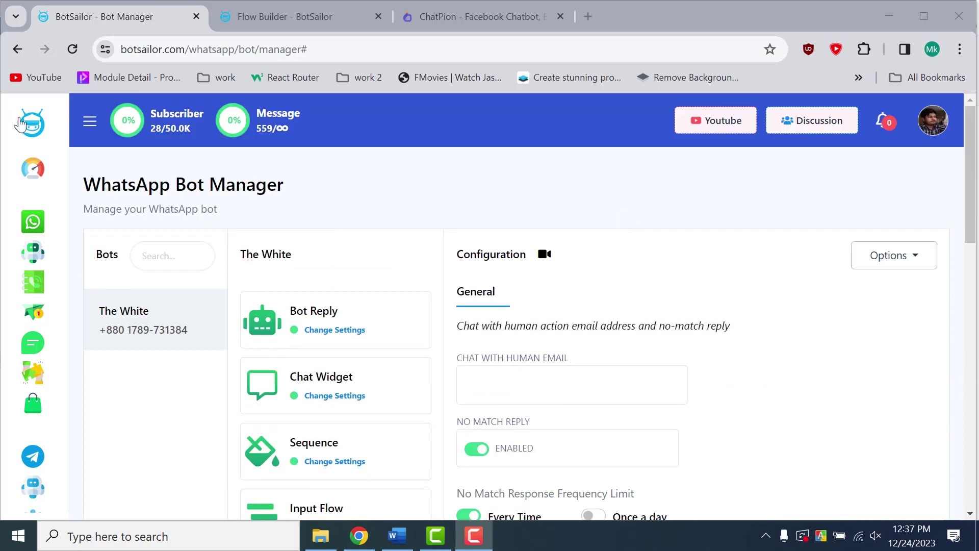
pyautogui.click(23, 123)
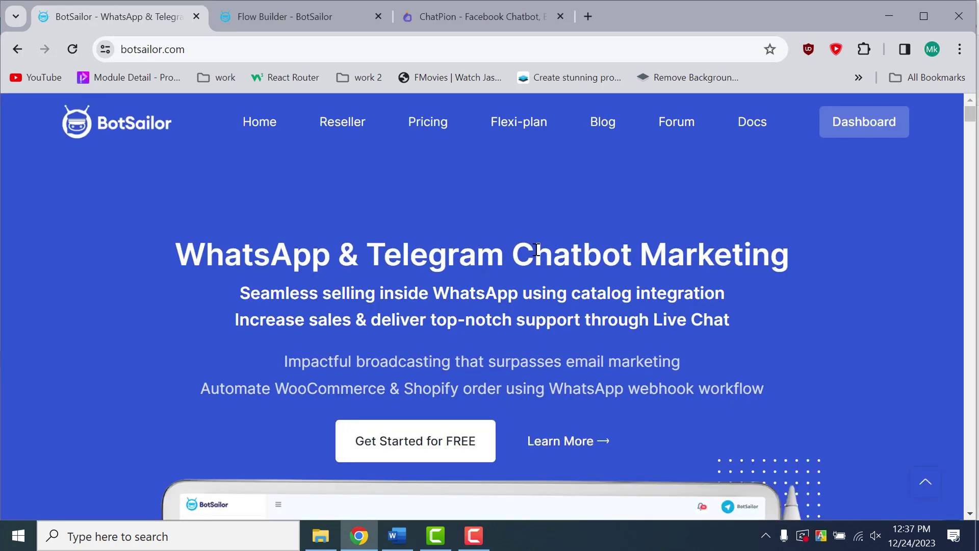
# Step: Scroll the botsailor.com homepage down to 'How to get Started?' and back up to the hero
pyautogui.scroll(-4, 537, 250)
pyautogui.scroll(-15, 536, 250)
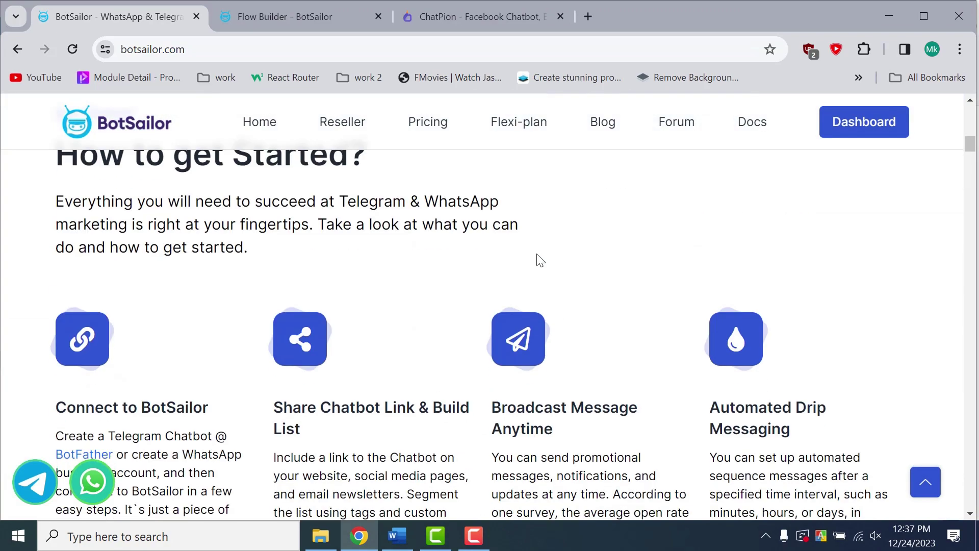
pyautogui.scroll(15, 538, 255)
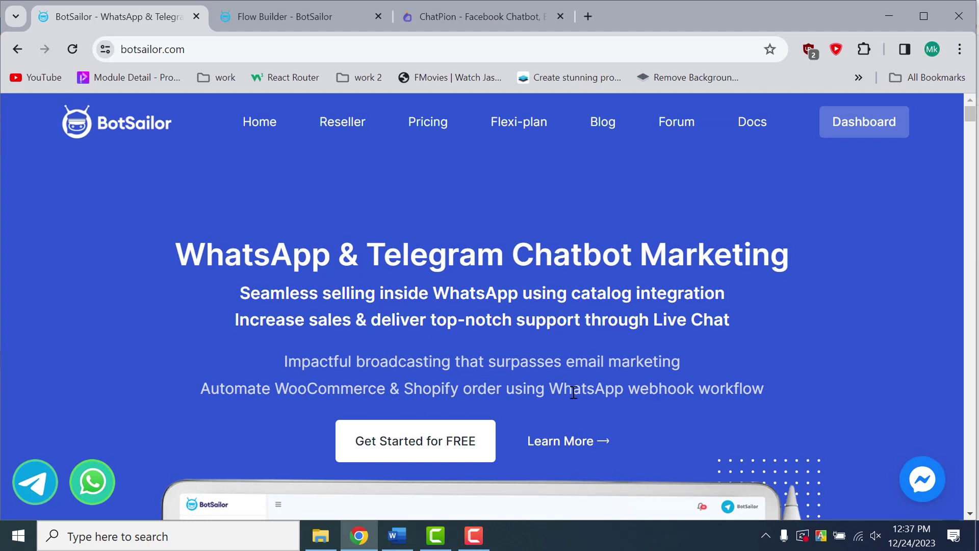
pyautogui.scroll(-6, 579, 366)
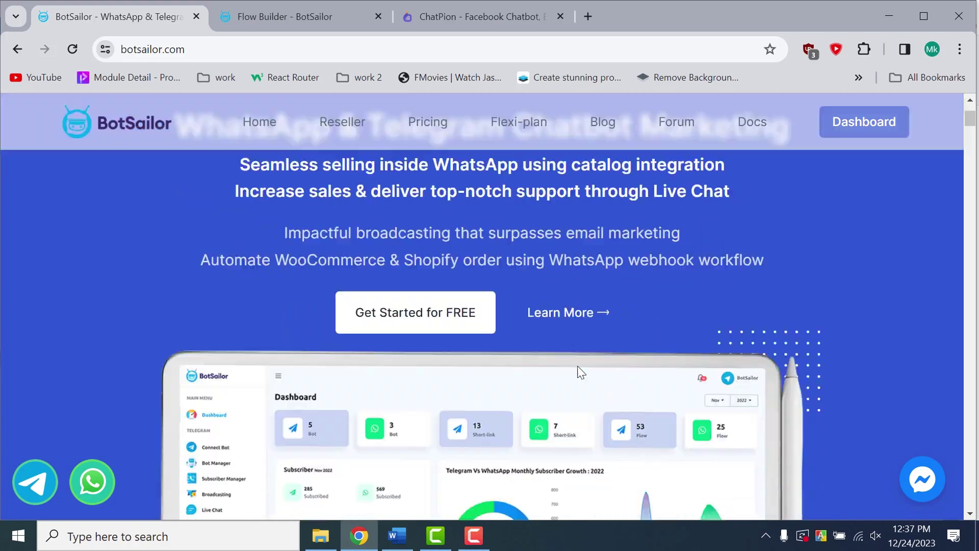
pyautogui.scroll(6, 578, 367)
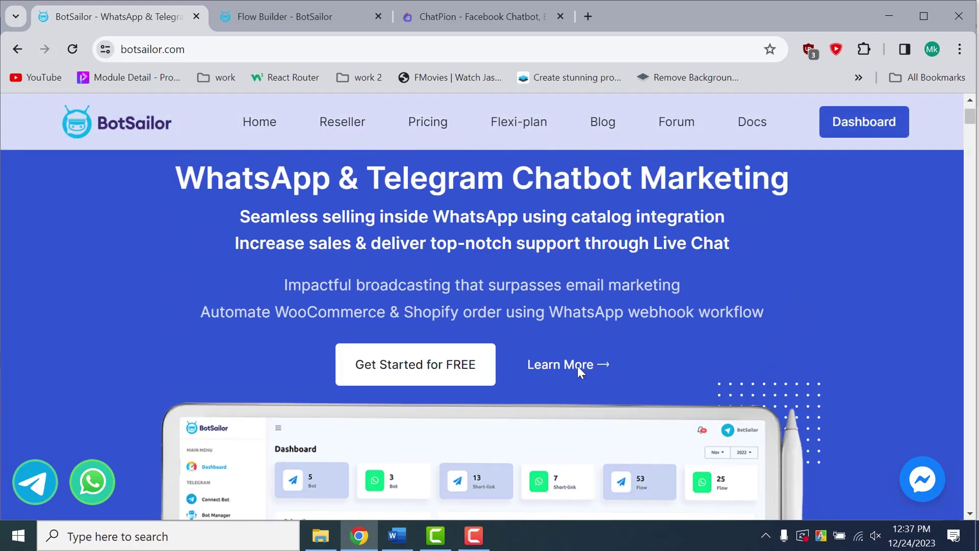